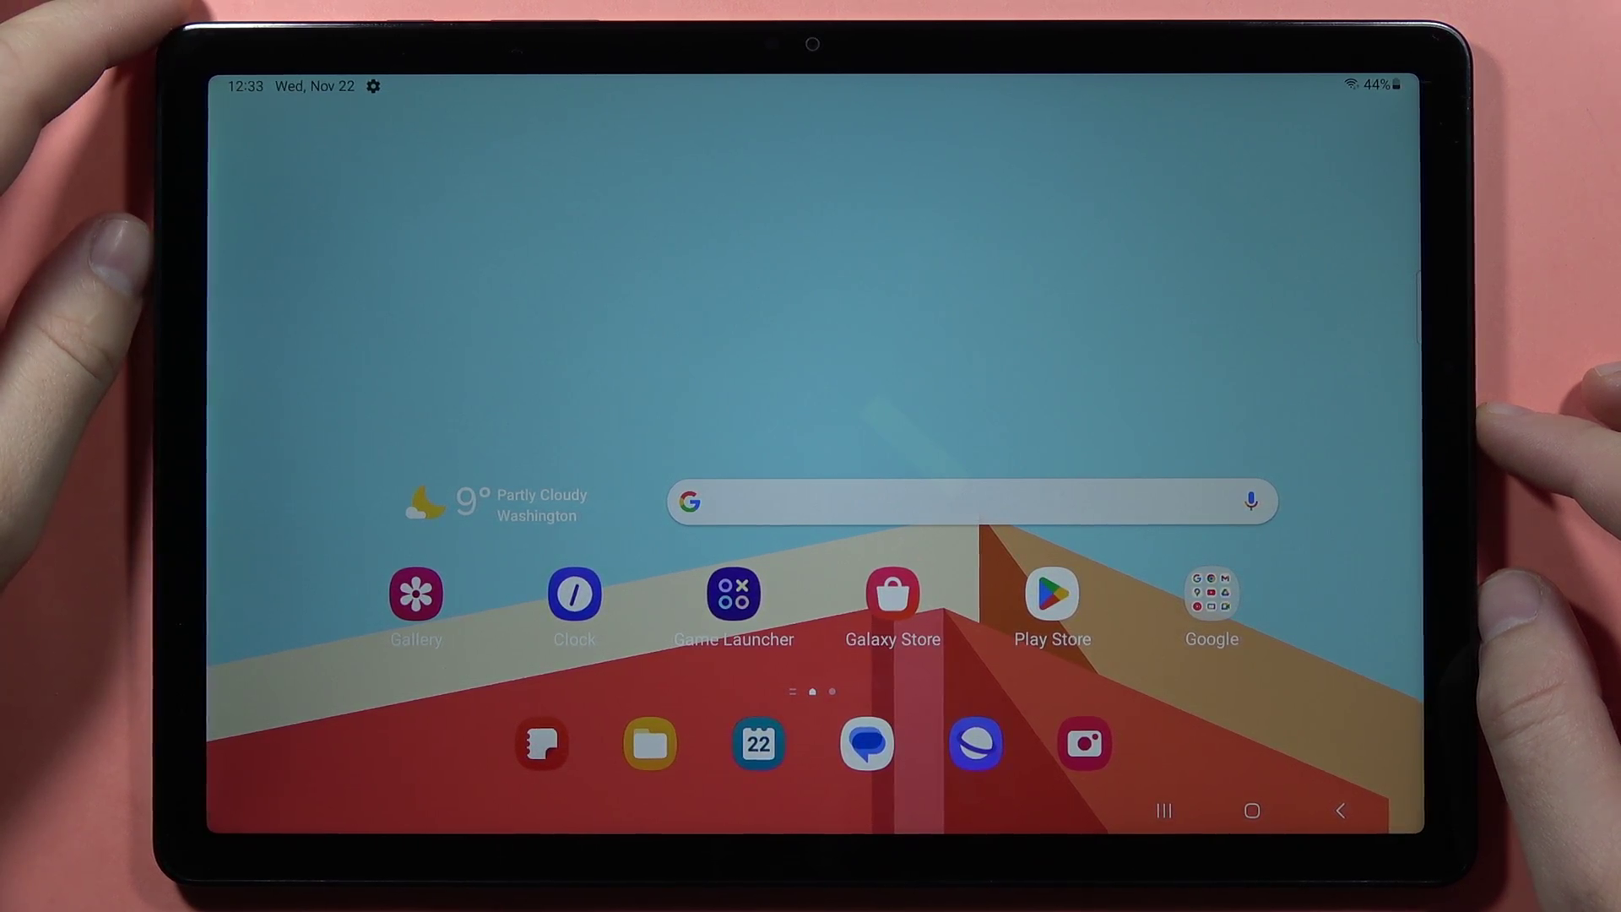
# Go from the app drawer to Settings > Display and the font style list.
pyautogui.moveTo(1380, 709); pyautogui.dragTo(1406, 456)
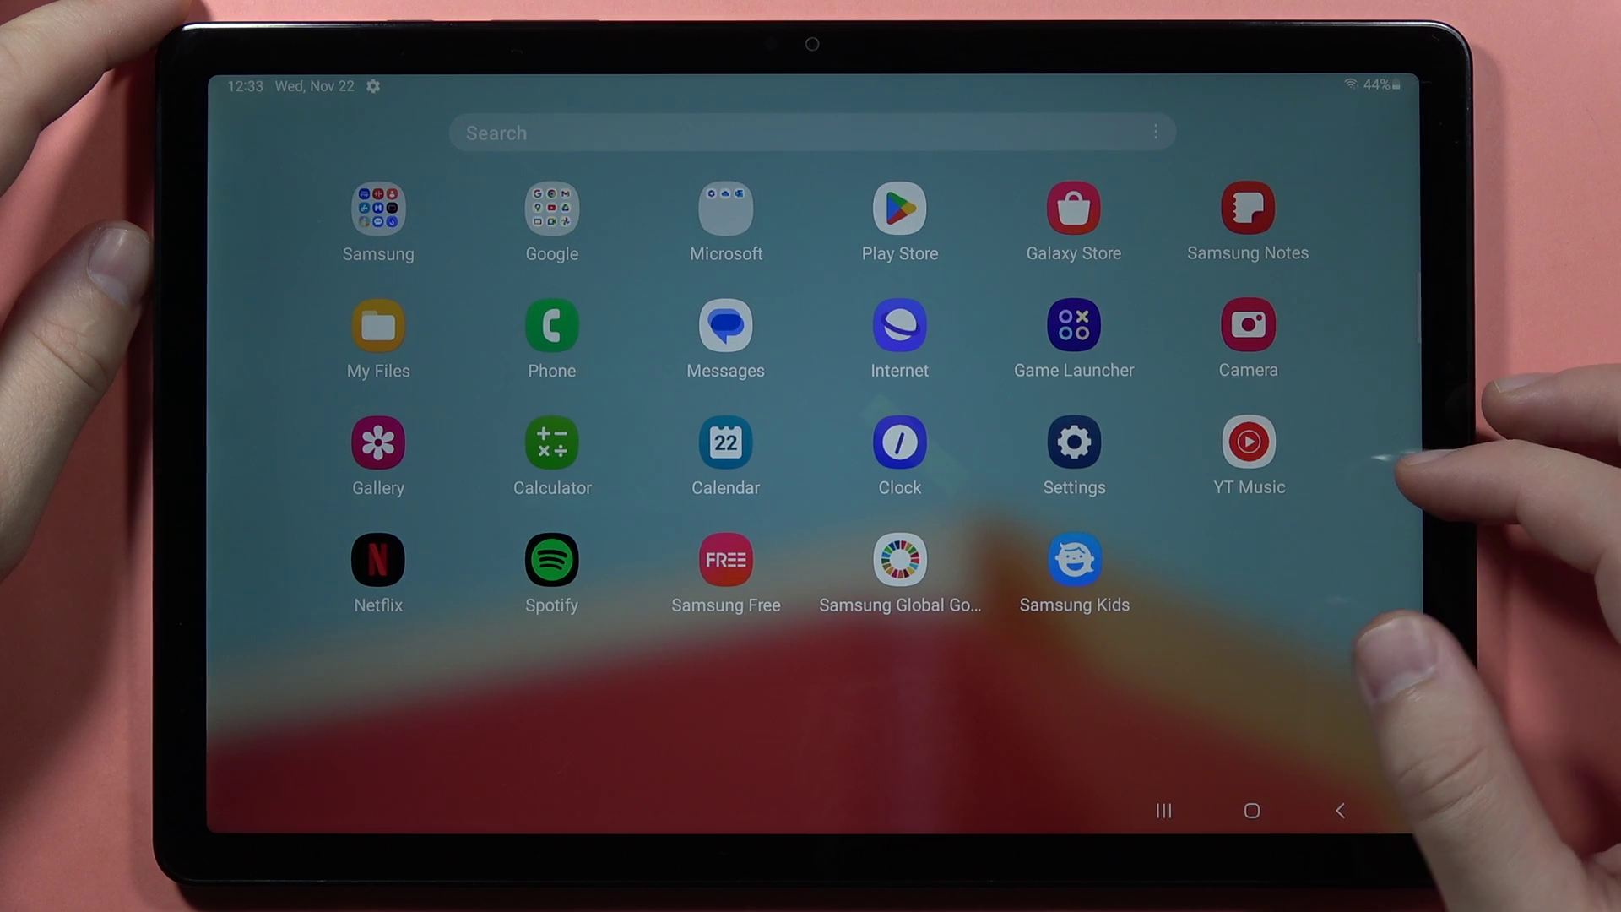
pyautogui.click(1073, 442)
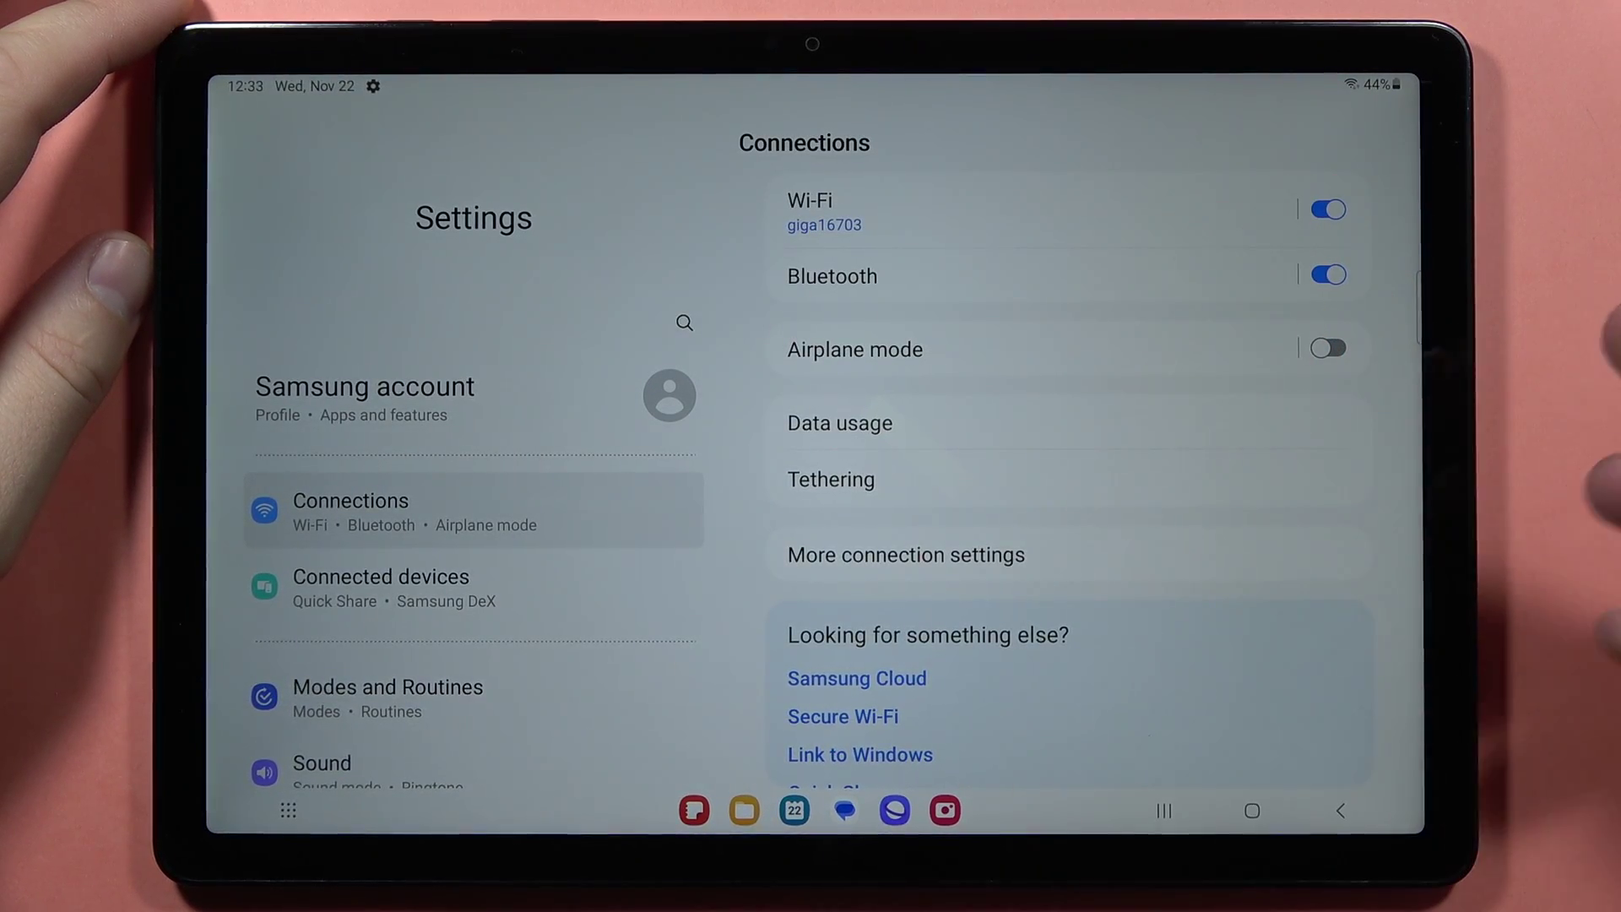
pyautogui.moveTo(271, 578); pyautogui.dragTo(271, 220)
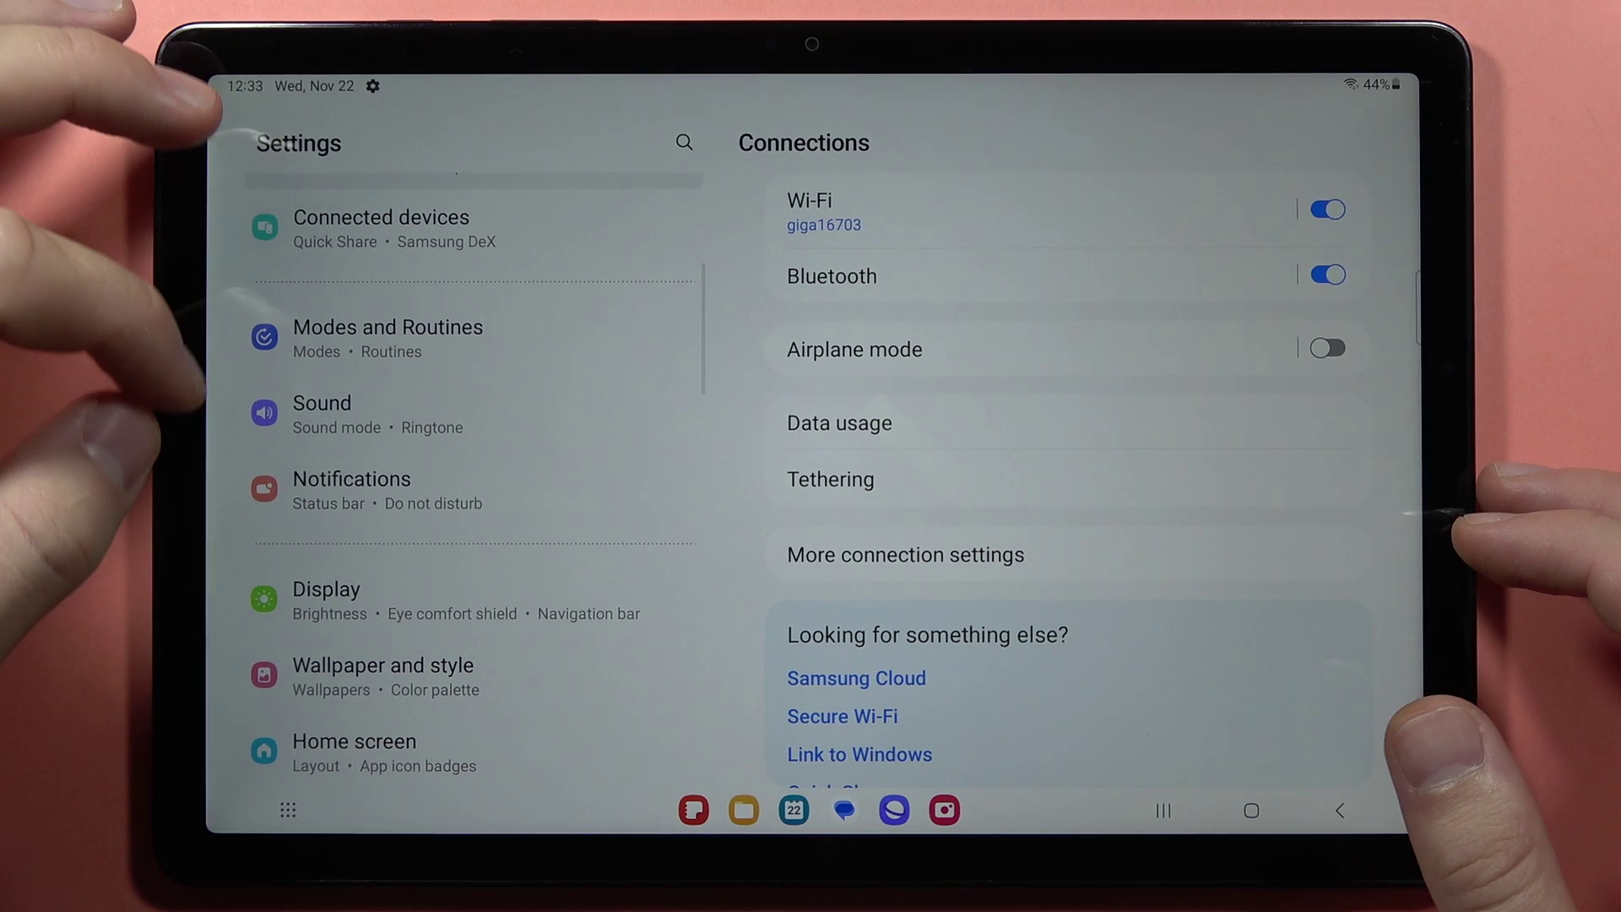
pyautogui.click(327, 595)
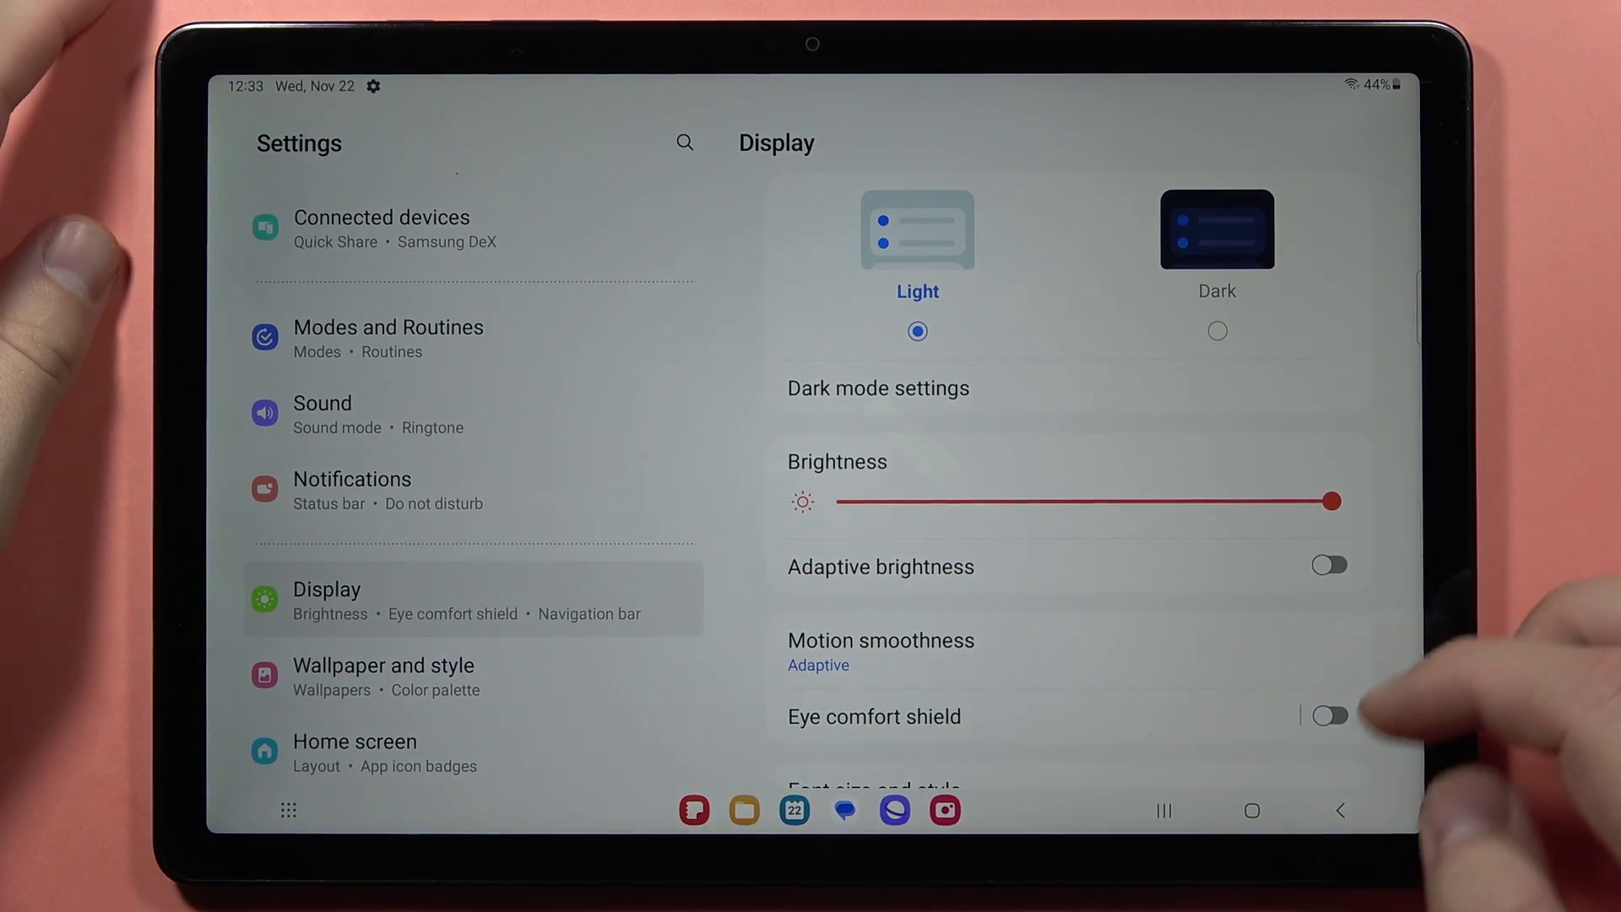
pyautogui.moveTo(1374, 716); pyautogui.dragTo(1273, 542)
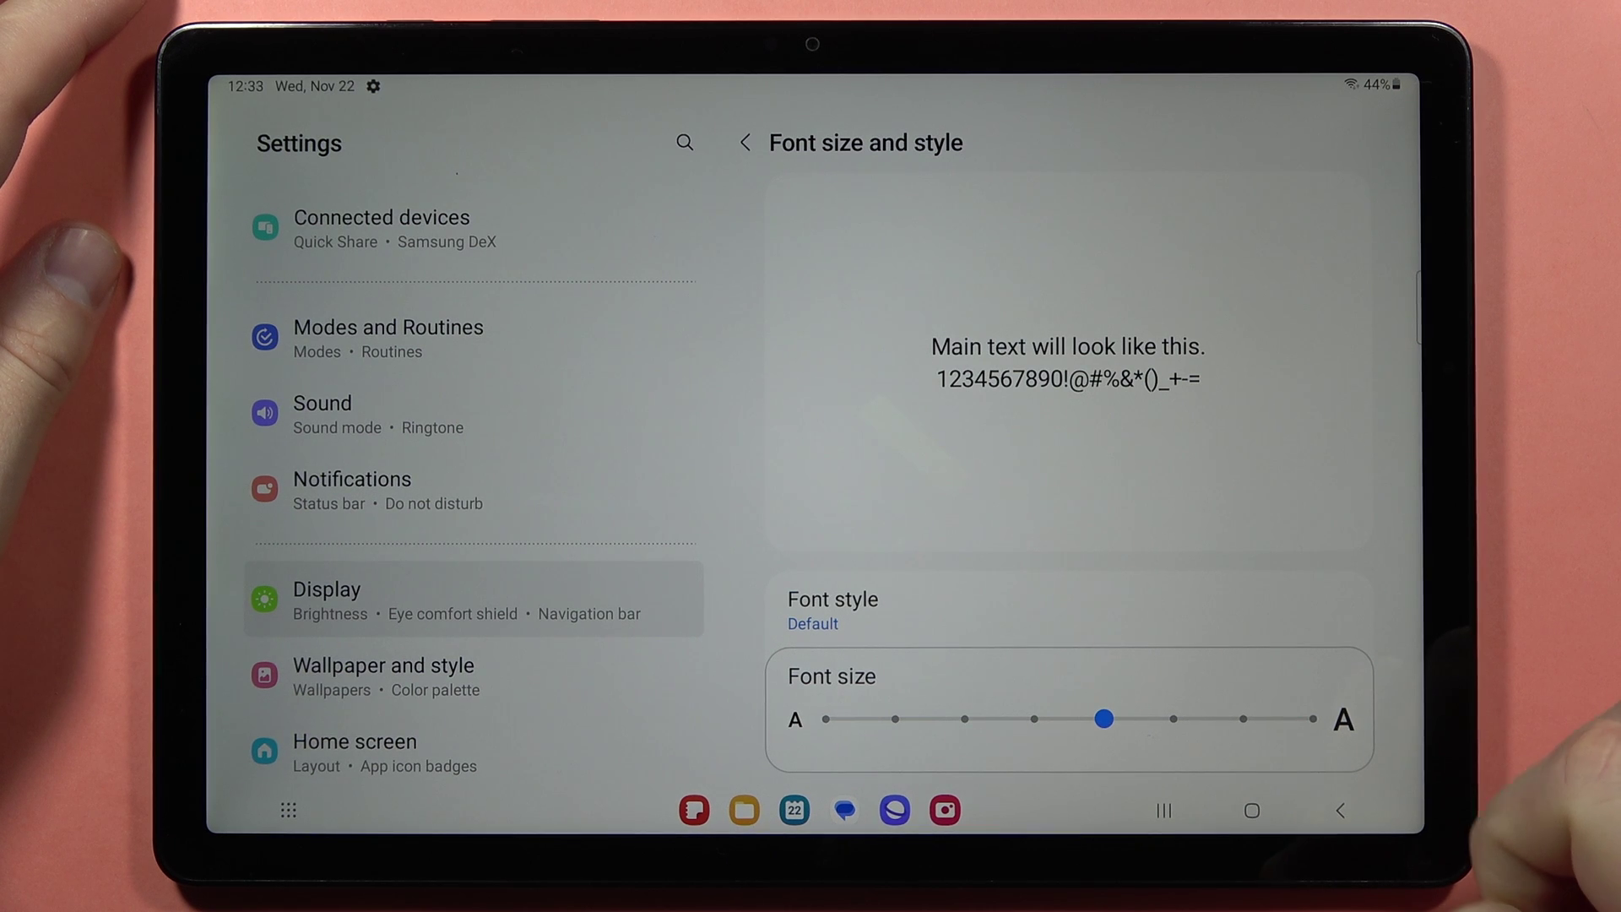
pyautogui.click(1089, 603)
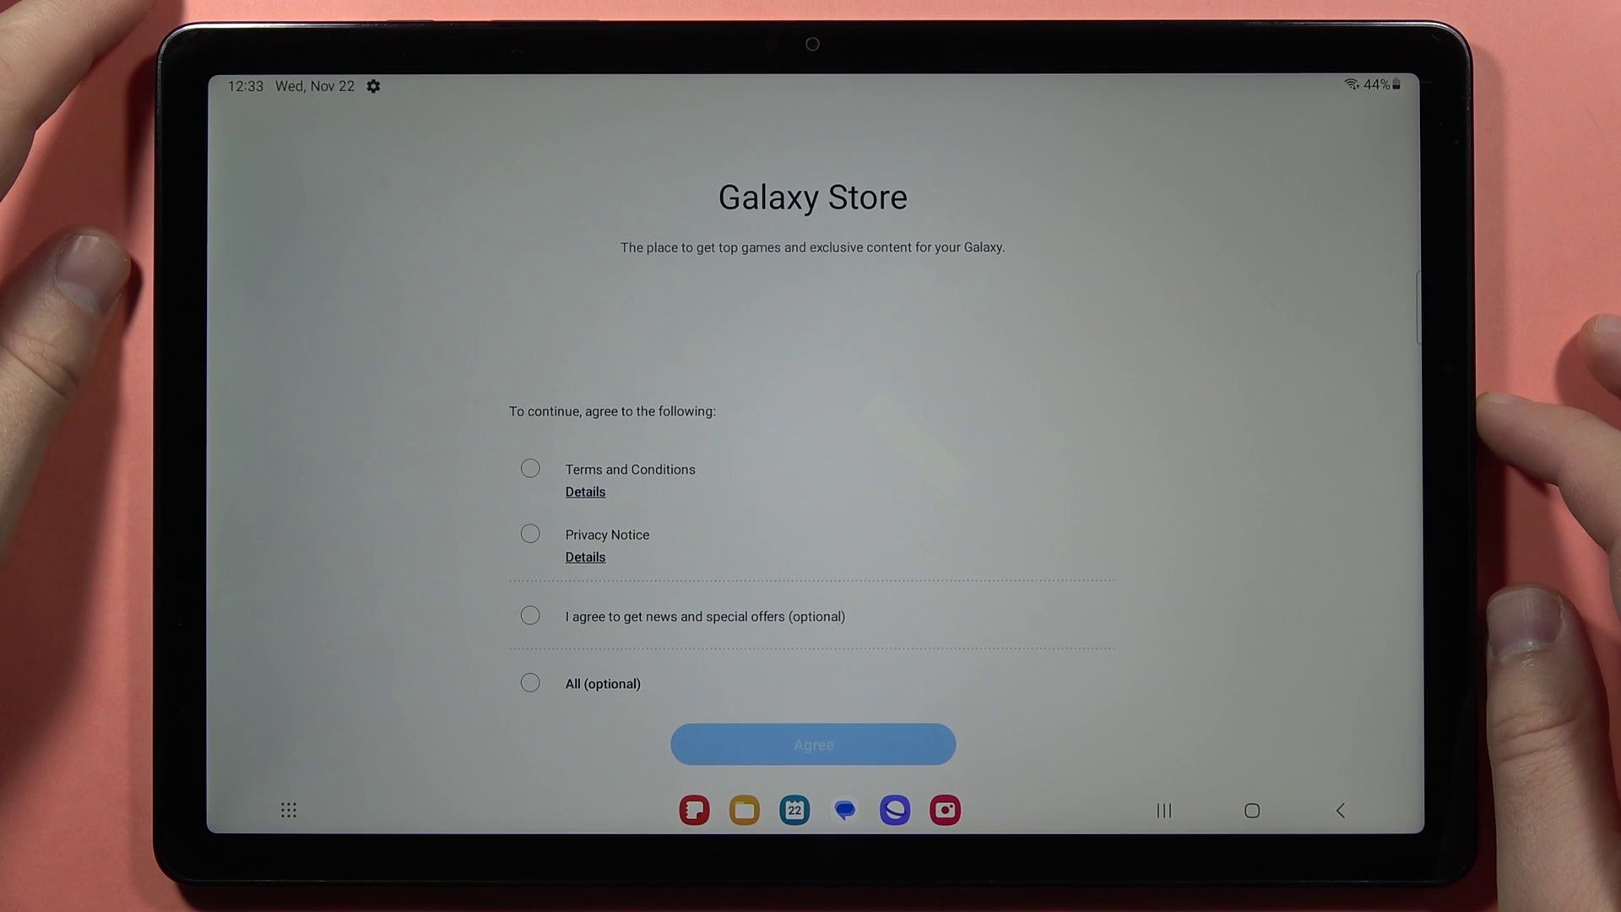
# Tick the Terms and Conditions and Privacy Notice and agree to enter Galaxy Store.
pyautogui.click(530, 470)
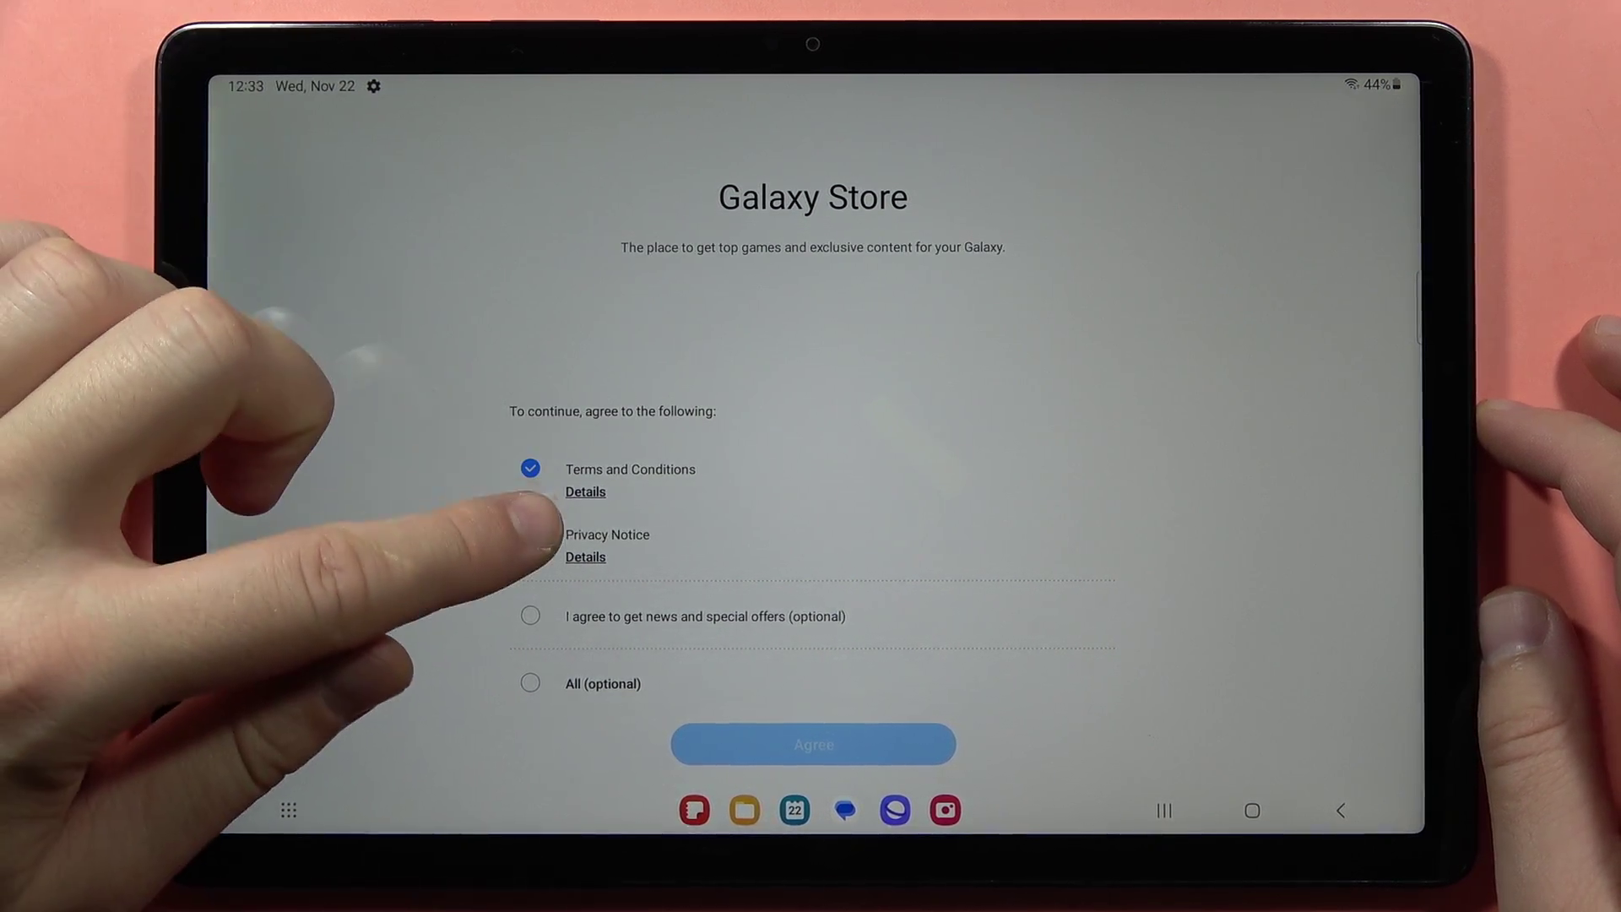
pyautogui.click(529, 533)
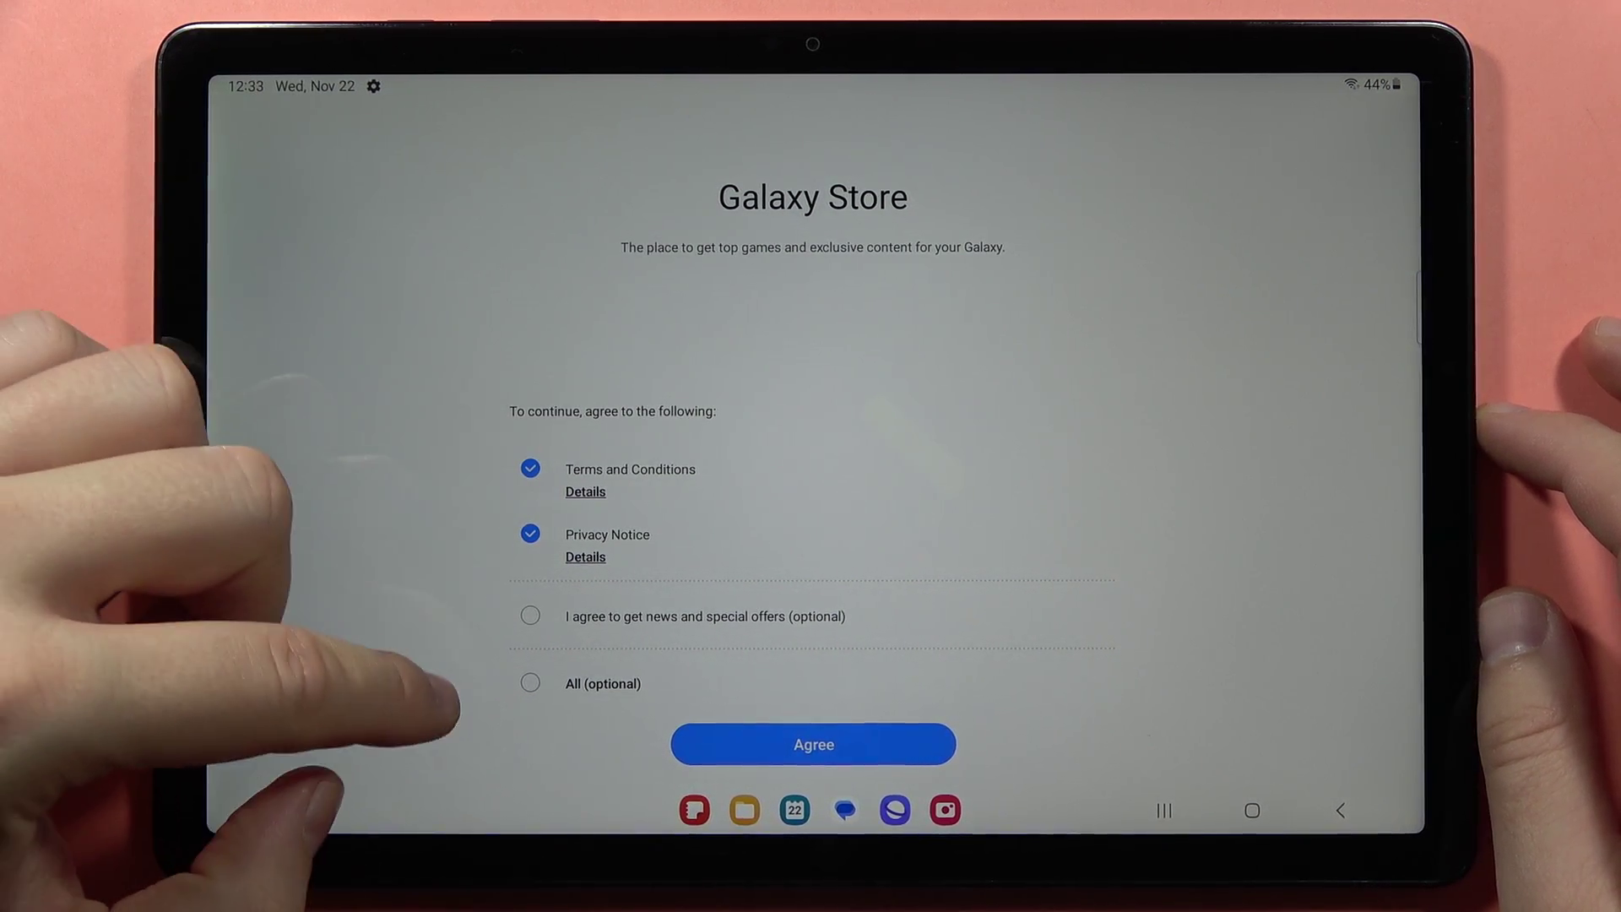
pyautogui.click(886, 743)
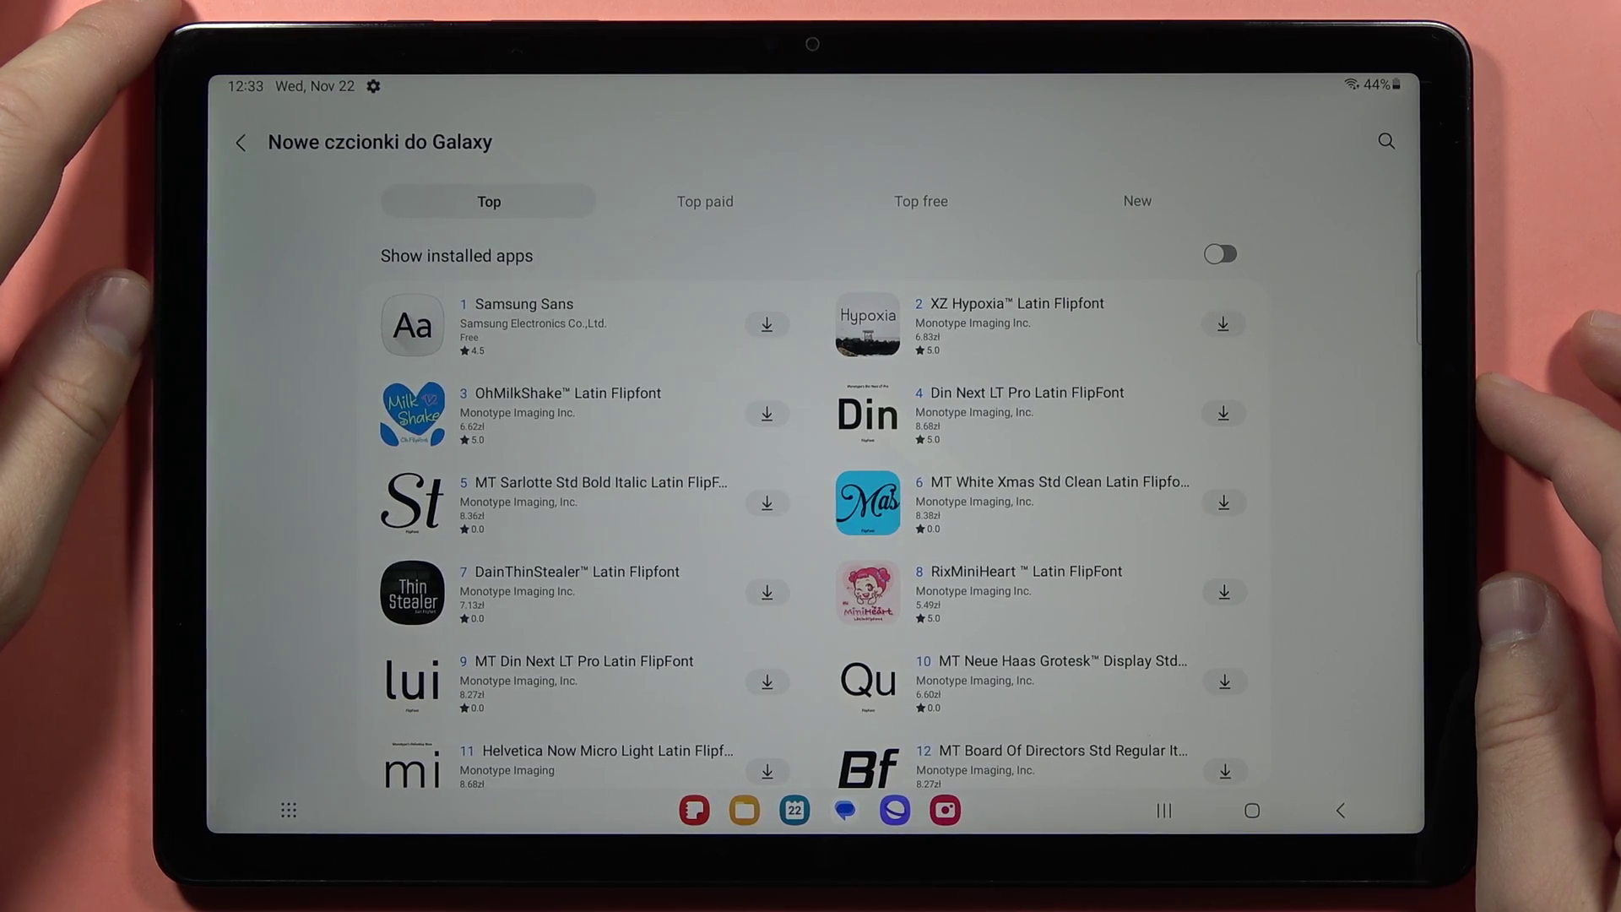
# Start downloading a font from the list and choose Google sign-in for the Samsung account.
pyautogui.moveTo(407, 589); pyautogui.dragTo(425, 305)
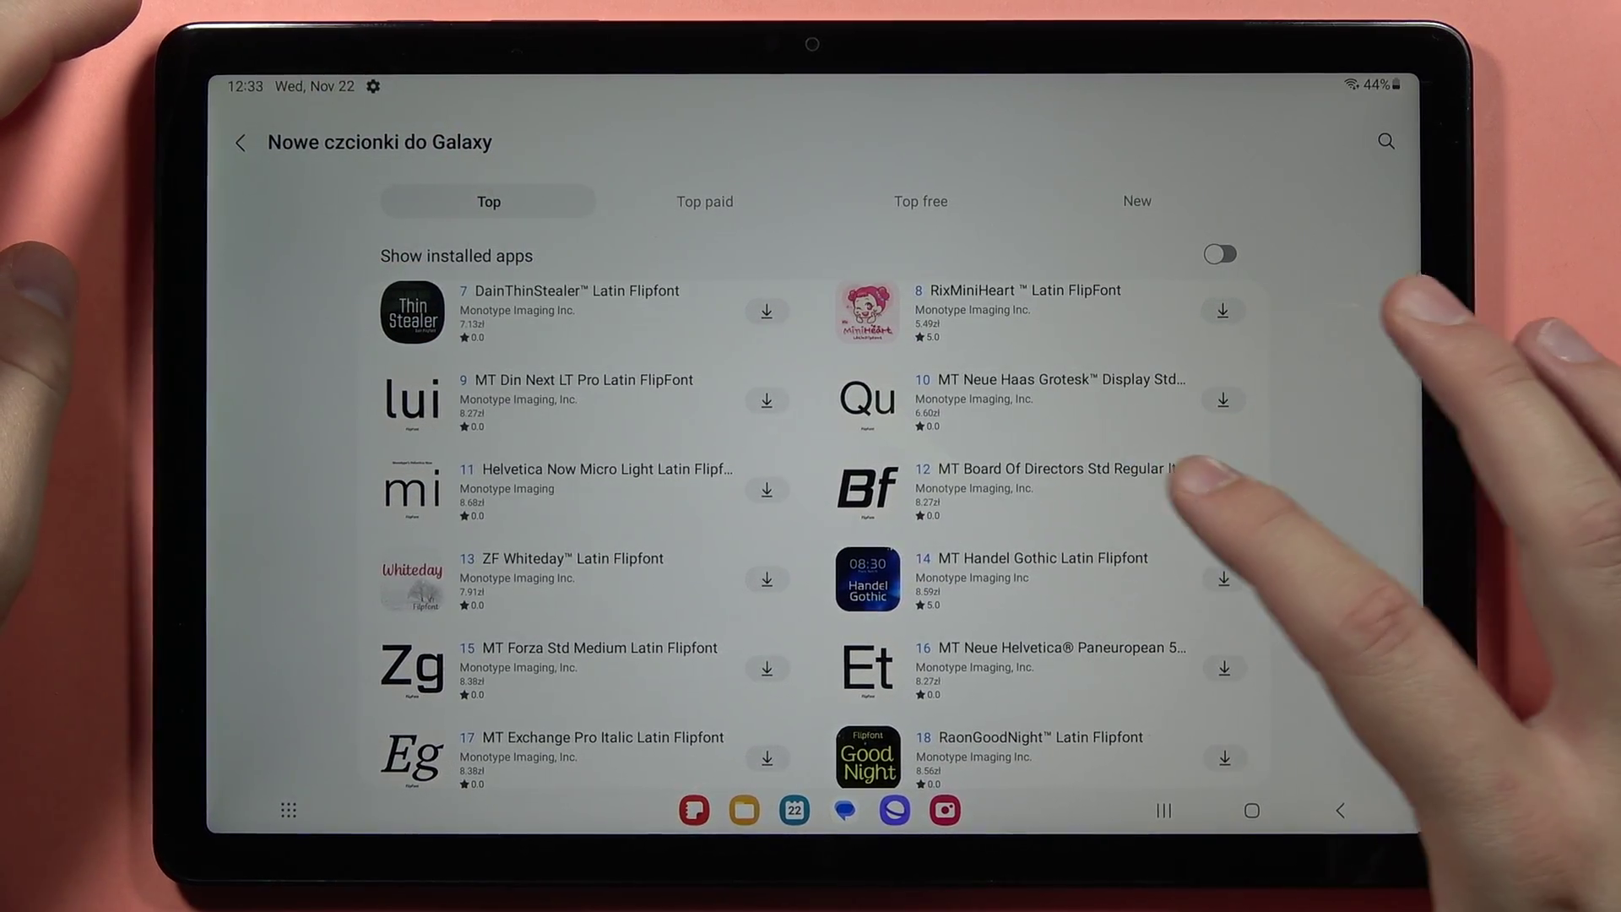
pyautogui.click(1218, 480)
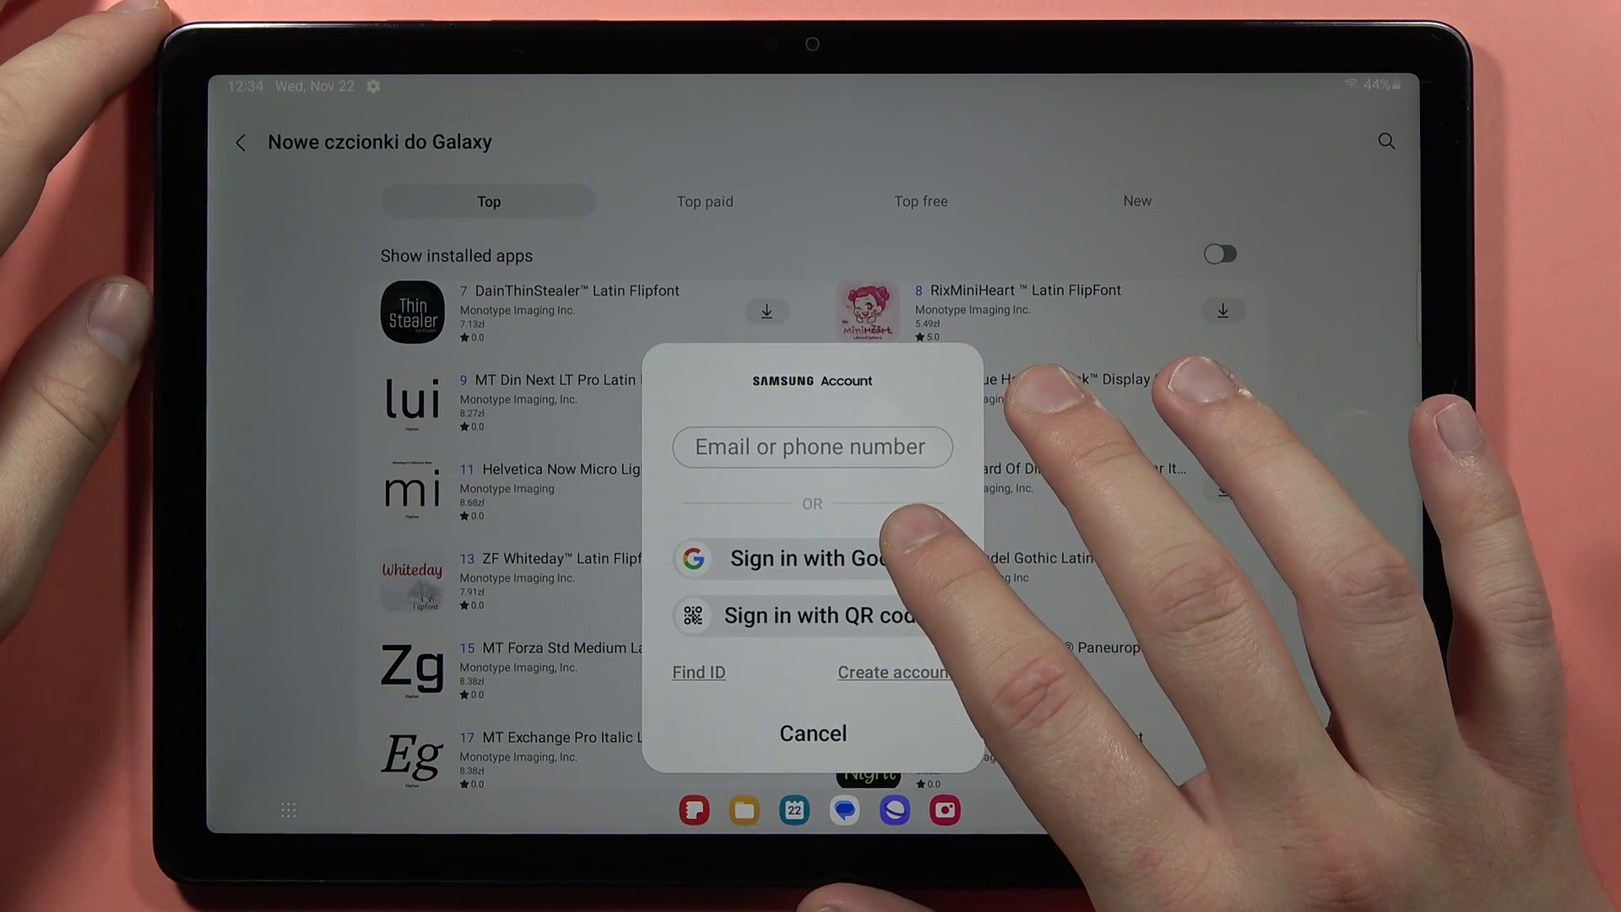
pyautogui.click(893, 533)
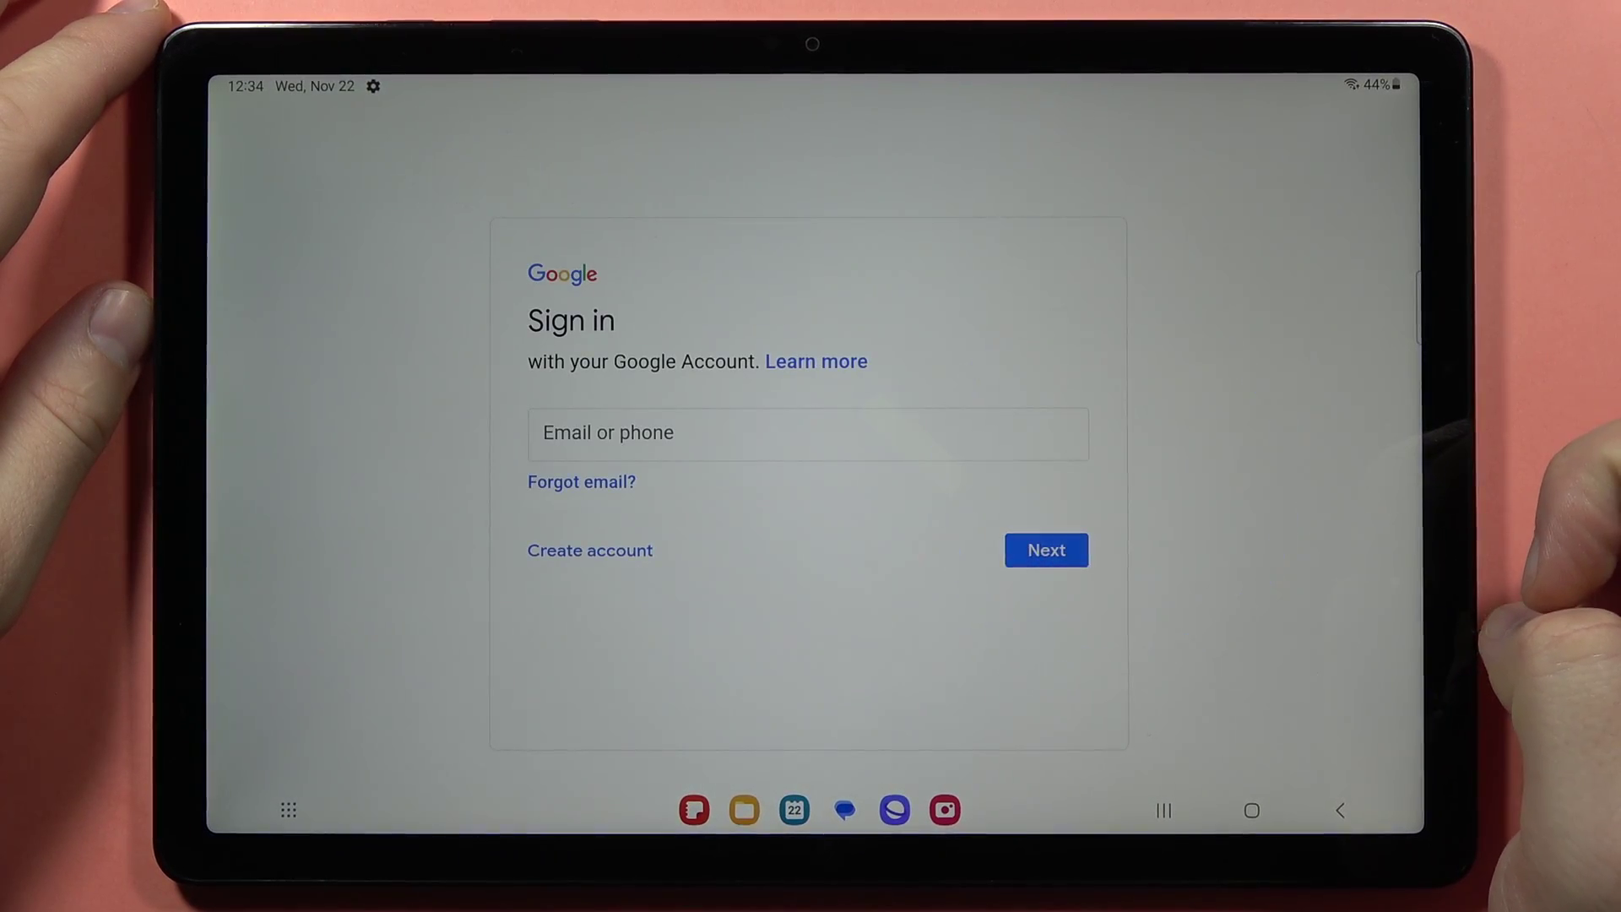
# Enter the Google account email address and continue to the password step.
pyautogui.click(1032, 436)
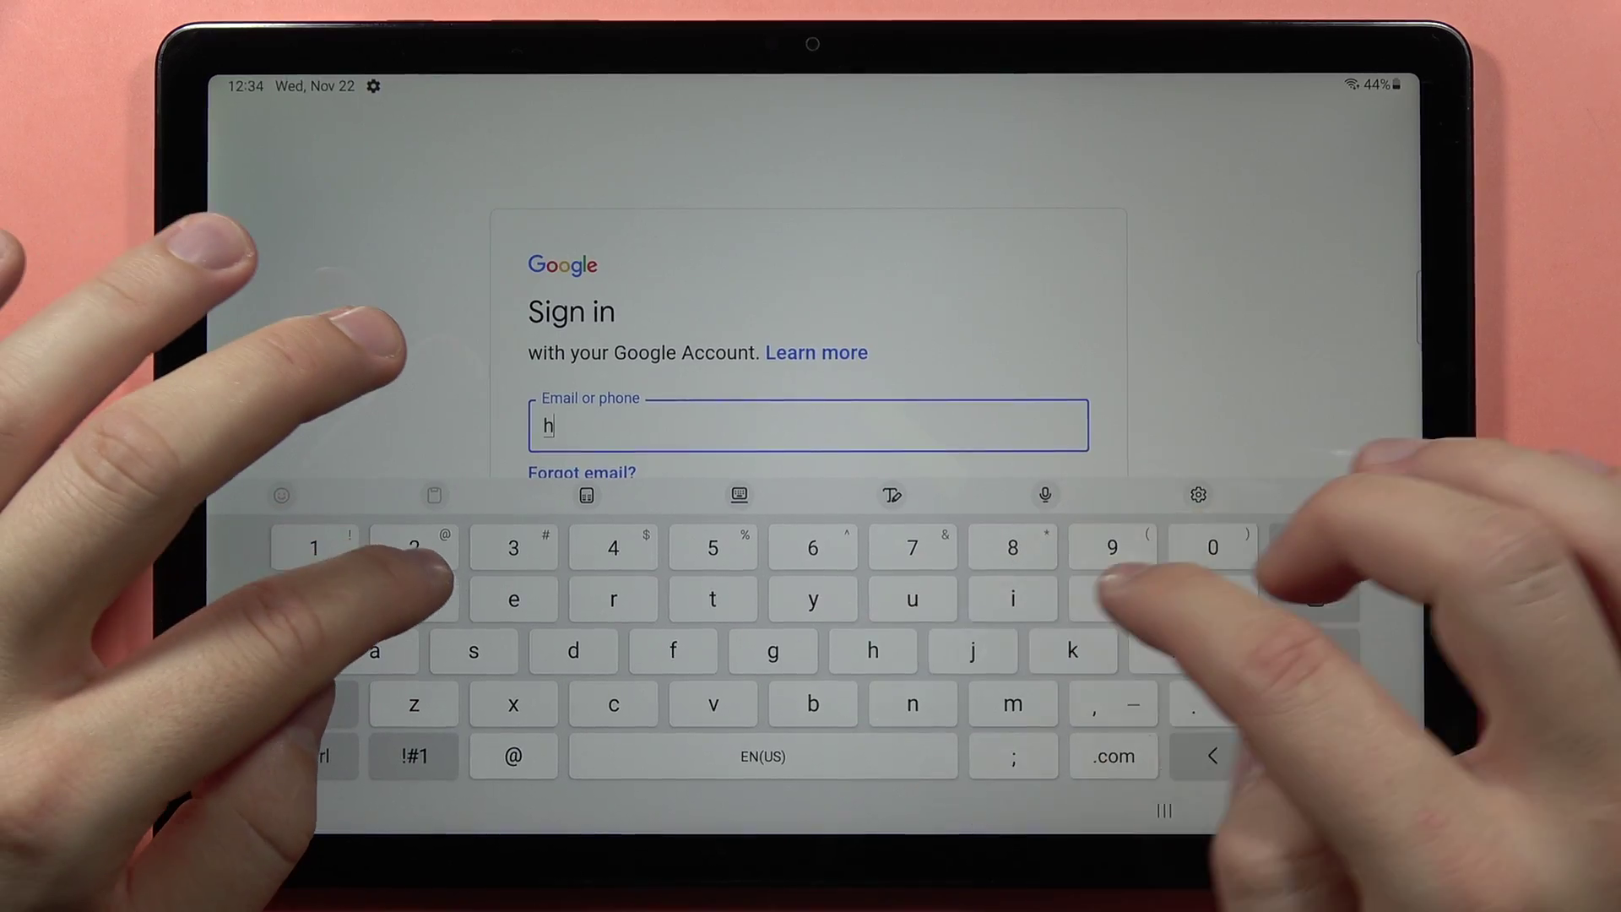
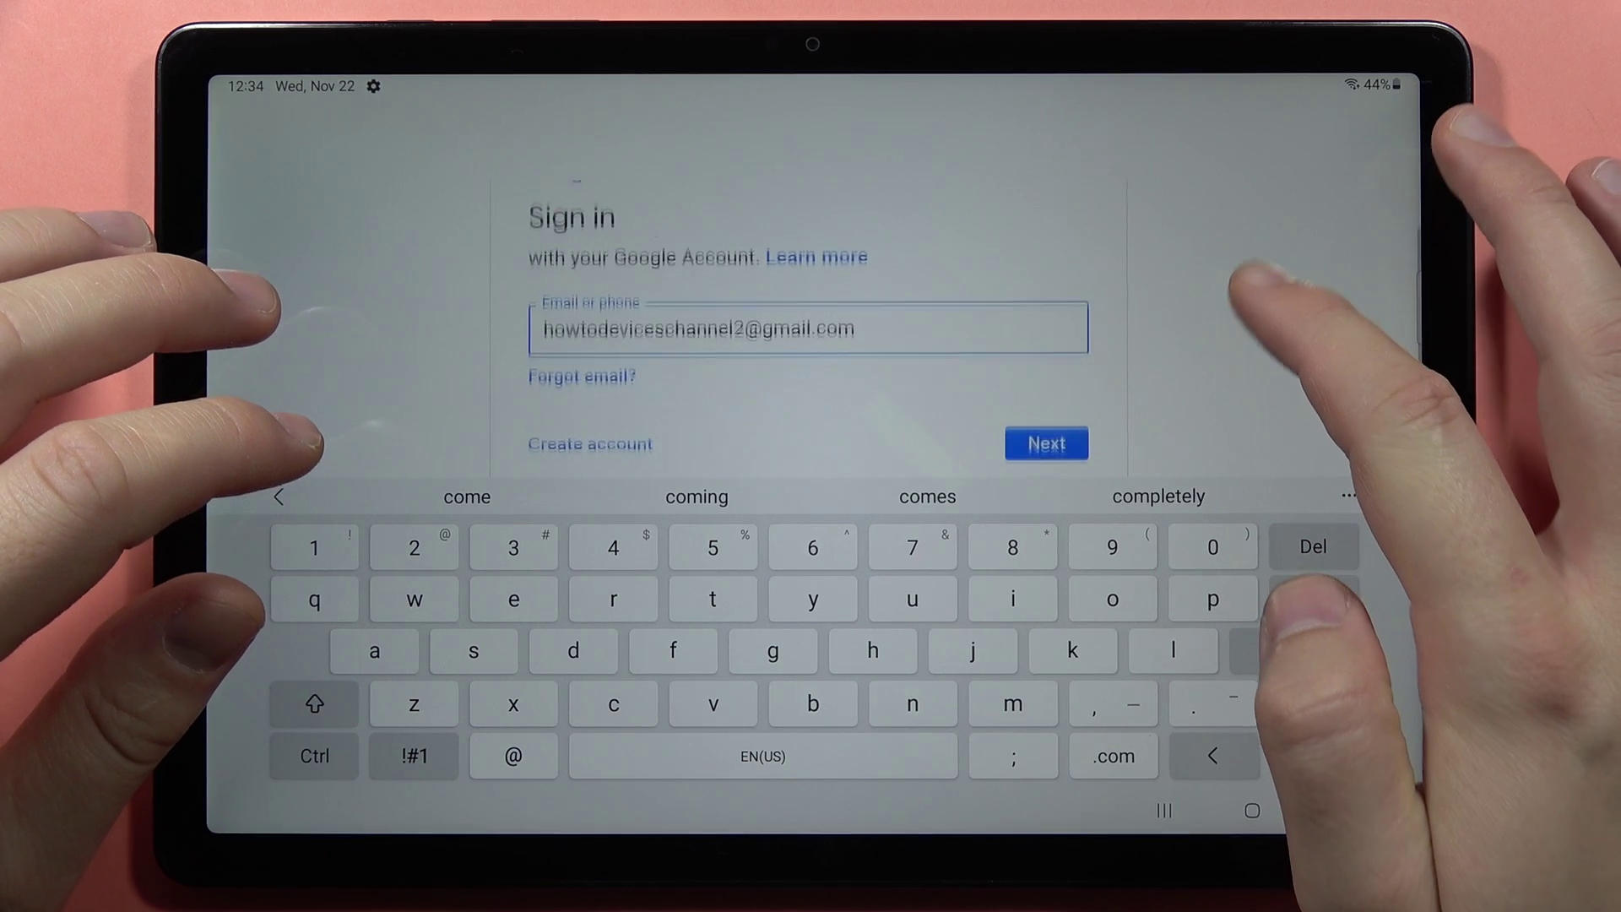
pyautogui.click(1045, 374)
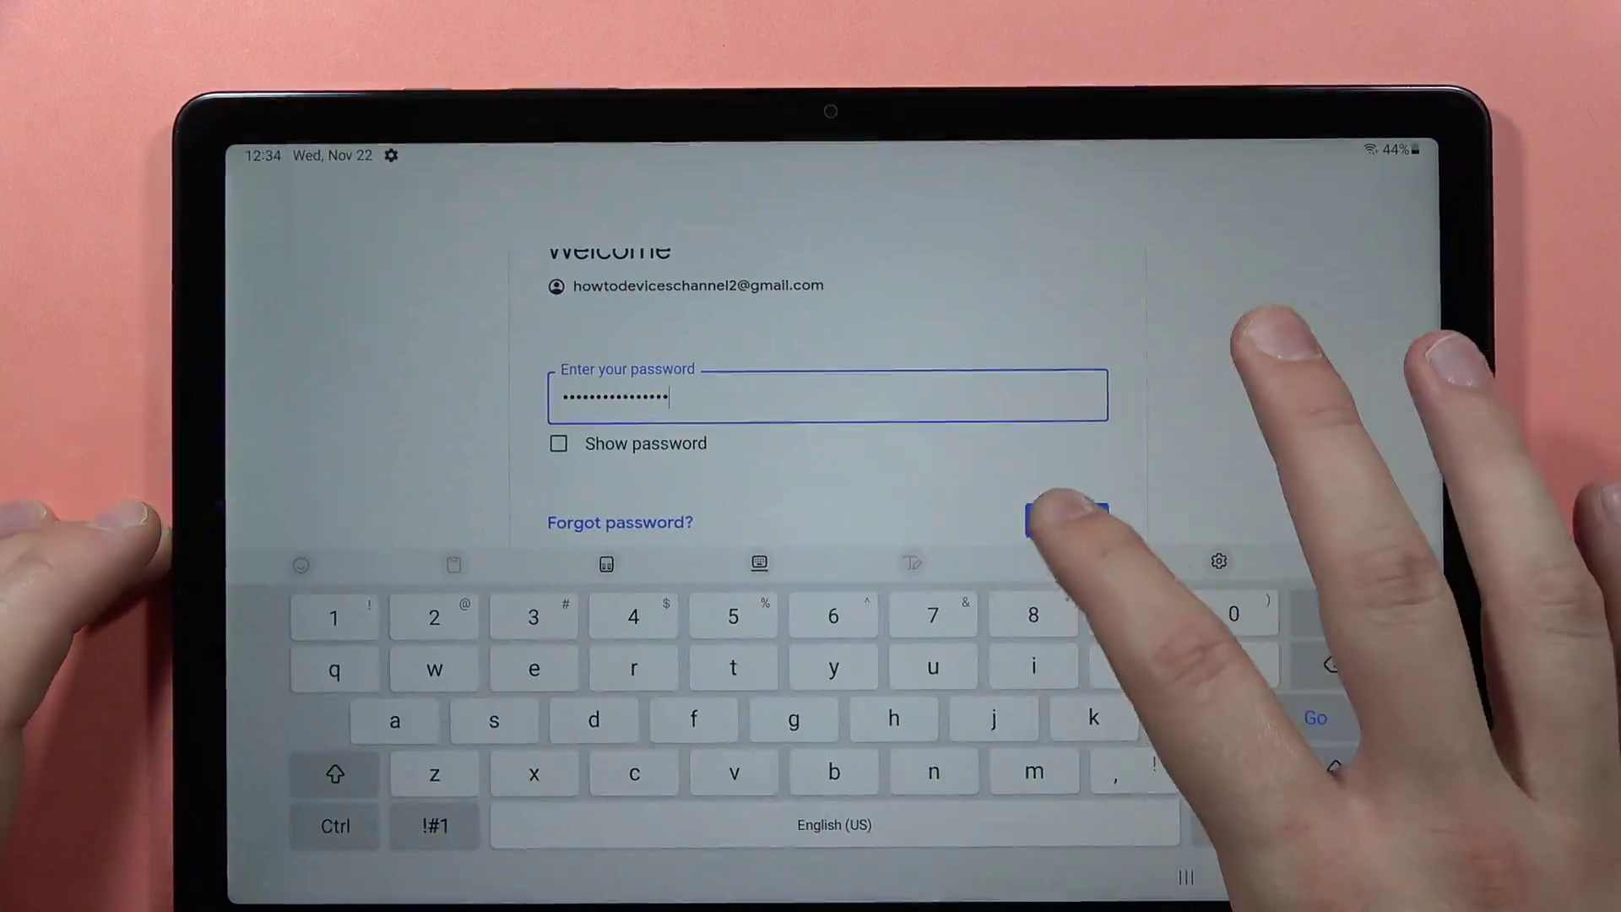
# Submit the password, agree to Google's terms and turn off basic device backup.
pyautogui.click(1066, 520)
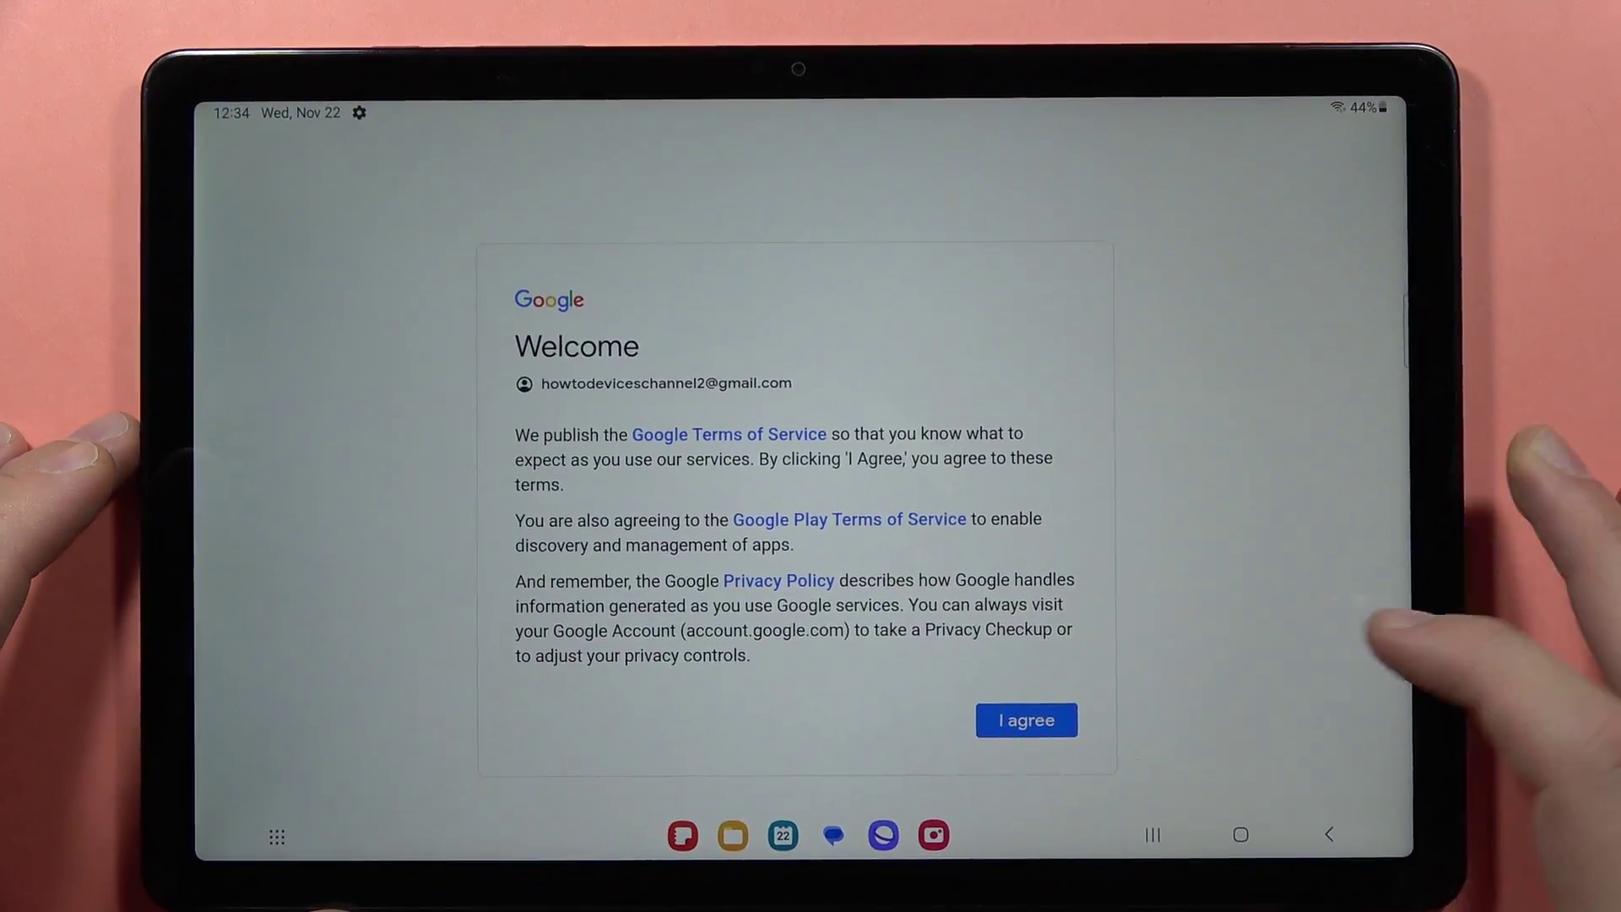
pyautogui.click(1026, 719)
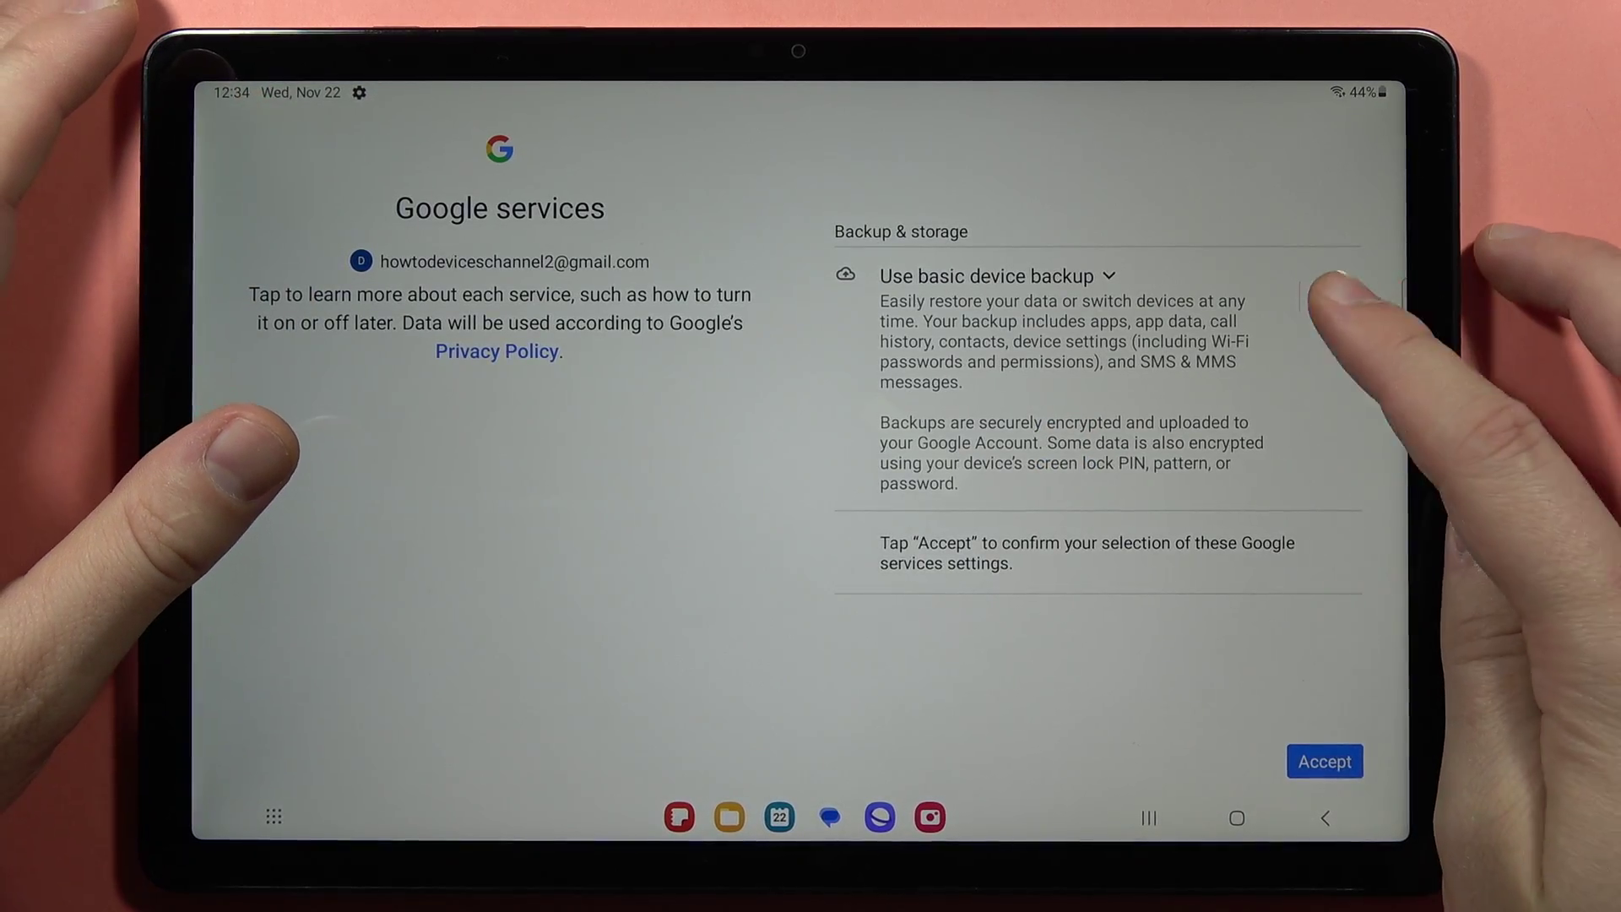
pyautogui.click(1332, 297)
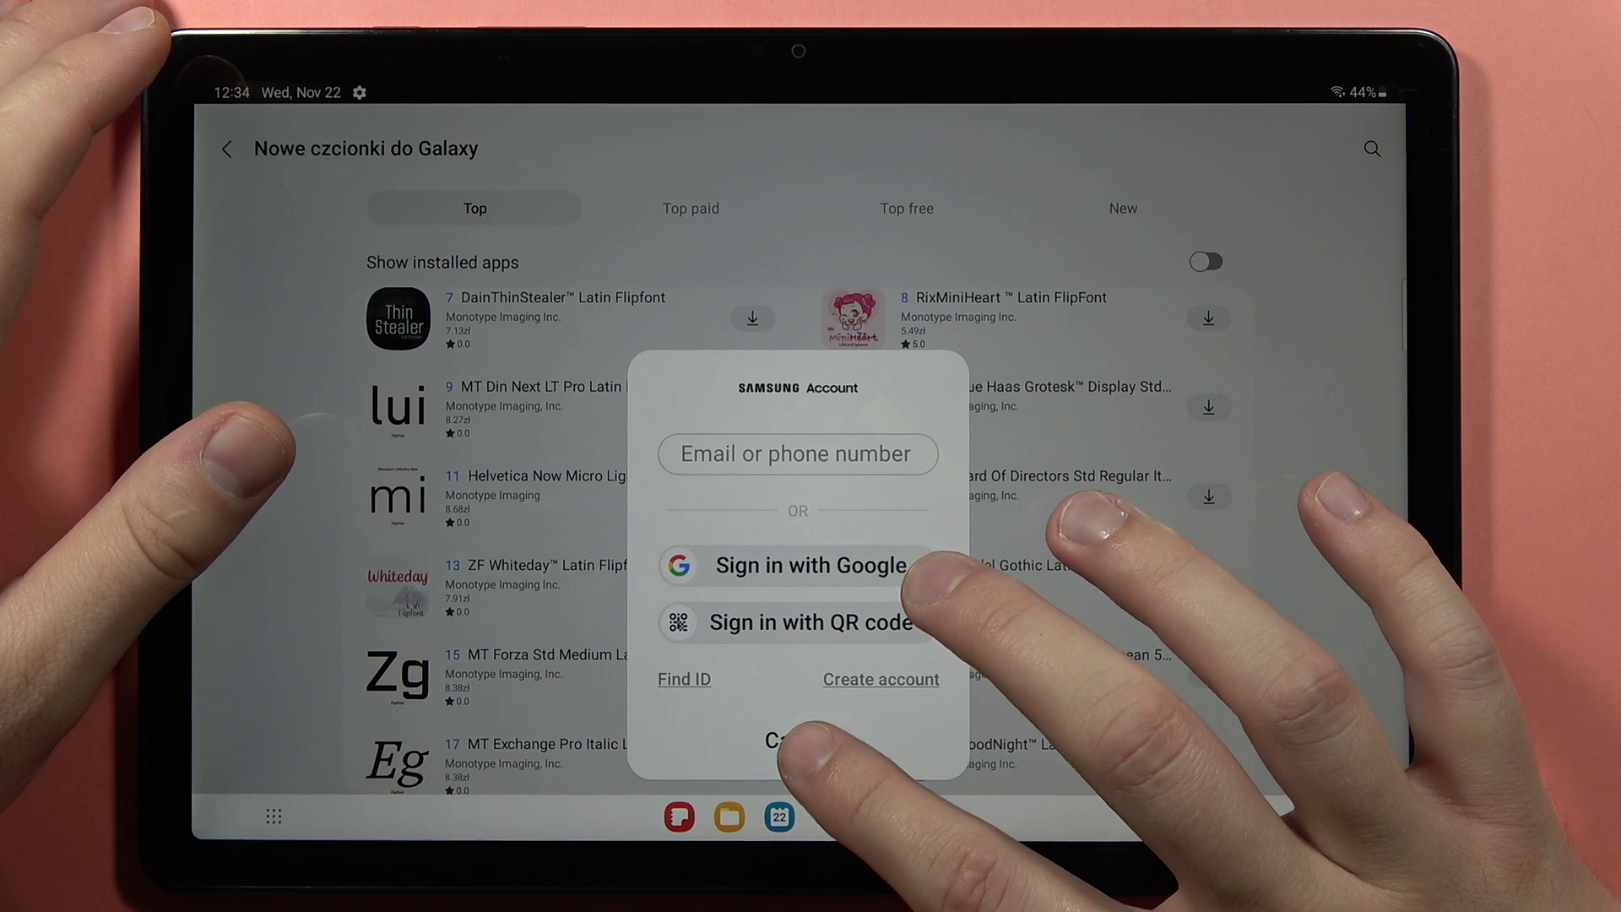
# Continue the Samsung account sign-in with Google to the two-step verification screen.
pyautogui.click(874, 566)
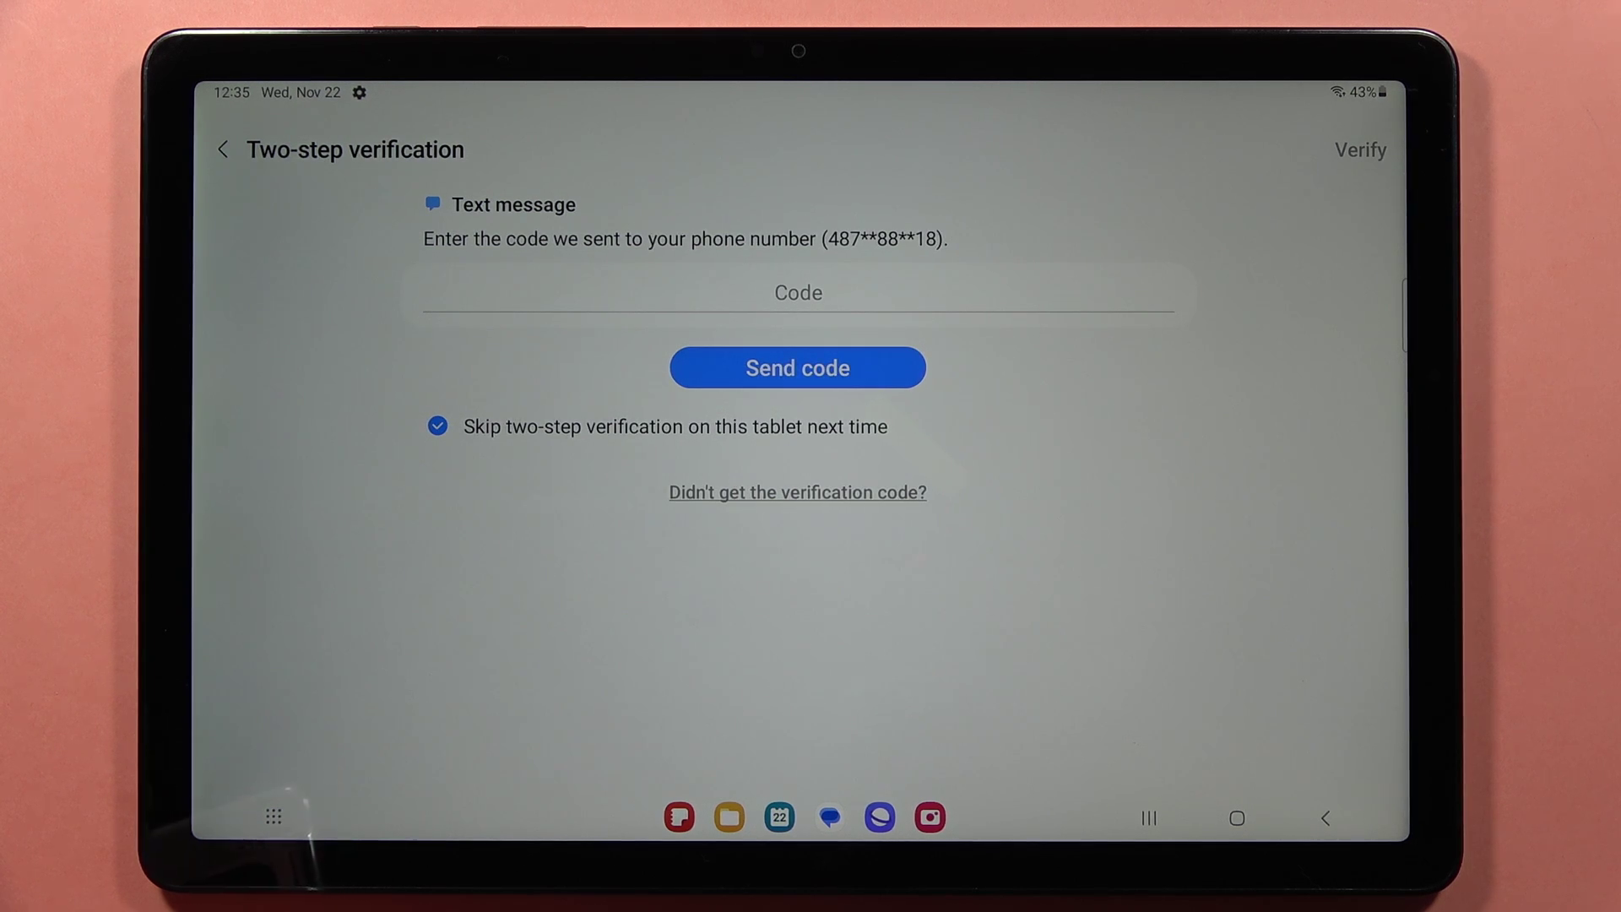
# Request an SMS code and enter its digits on the numeric keypad.
pyautogui.click(797, 367)
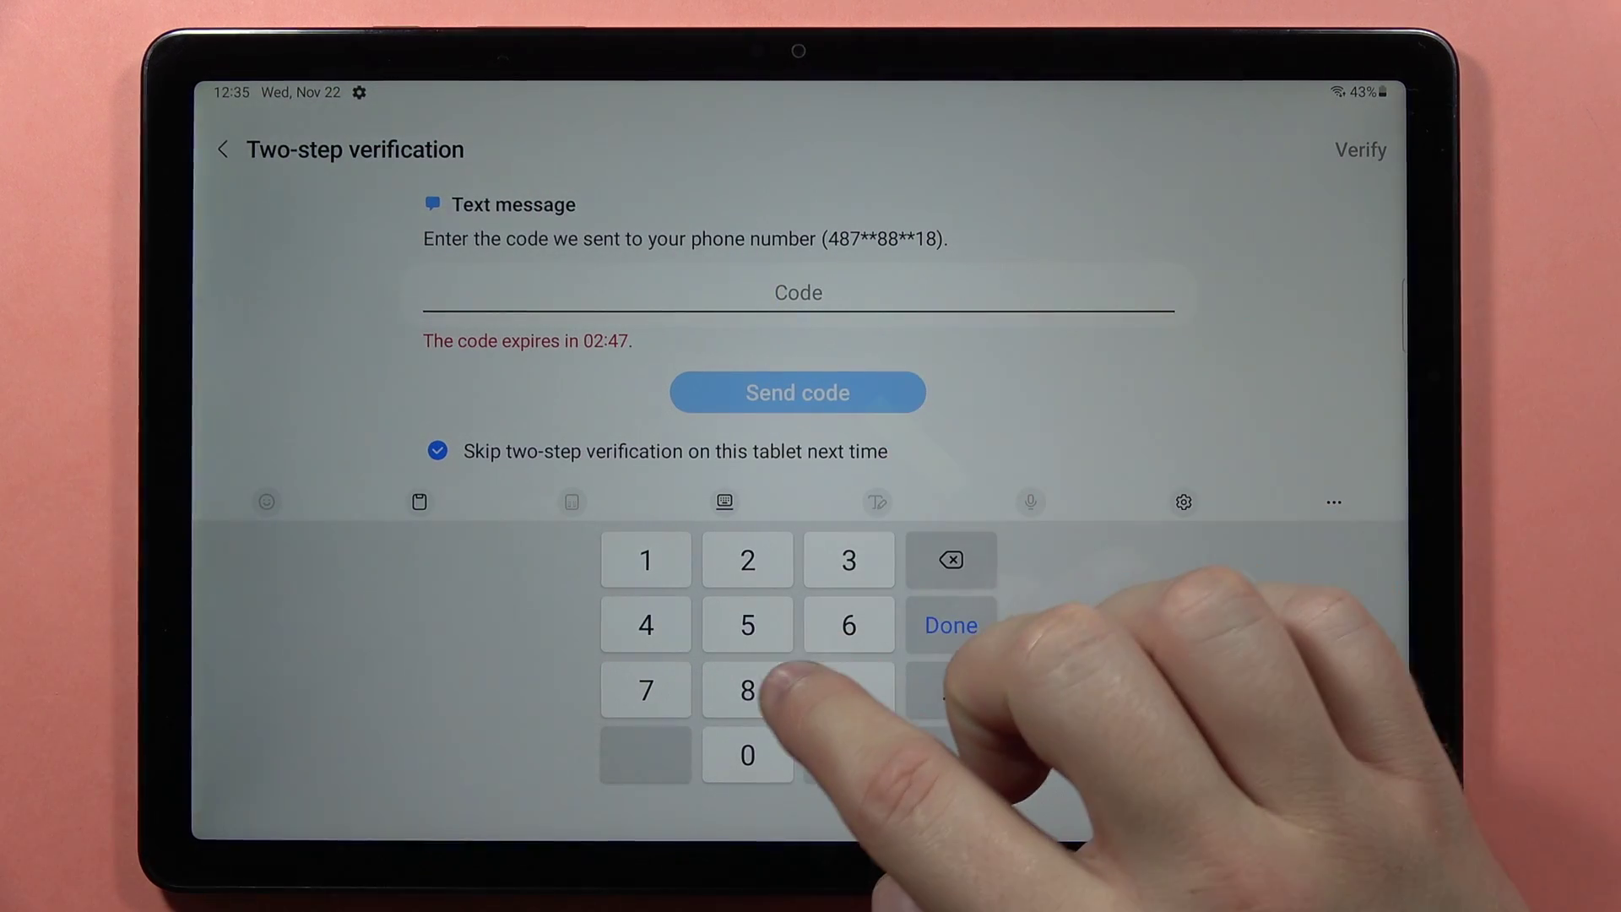
pyautogui.click(748, 691)
pyautogui.click(646, 690)
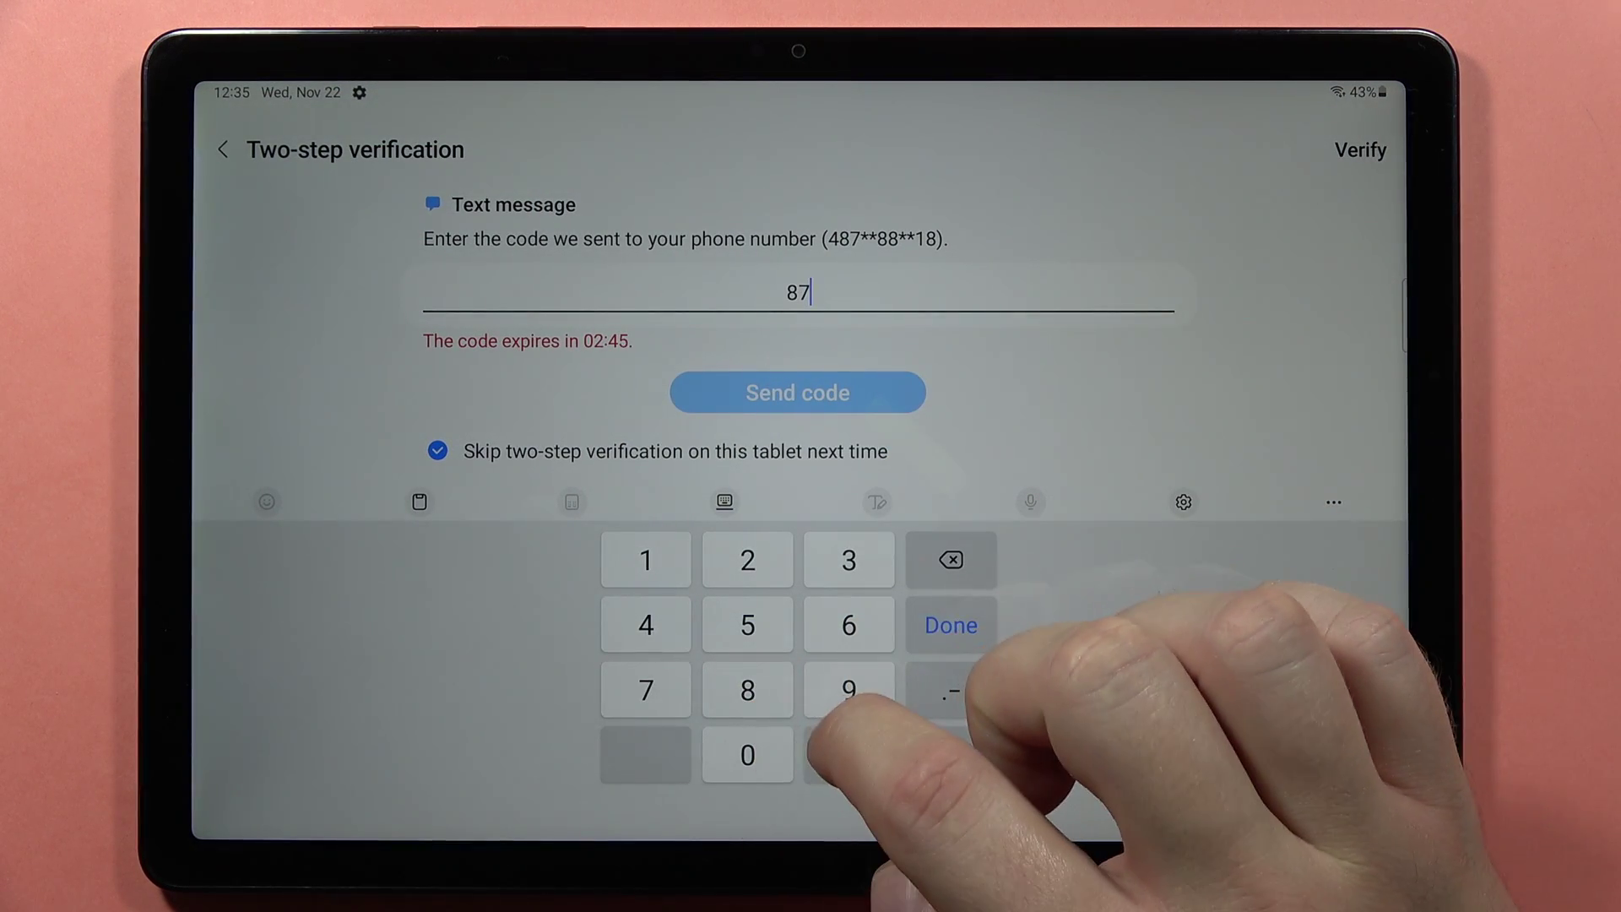
pyautogui.click(849, 560)
pyautogui.click(747, 560)
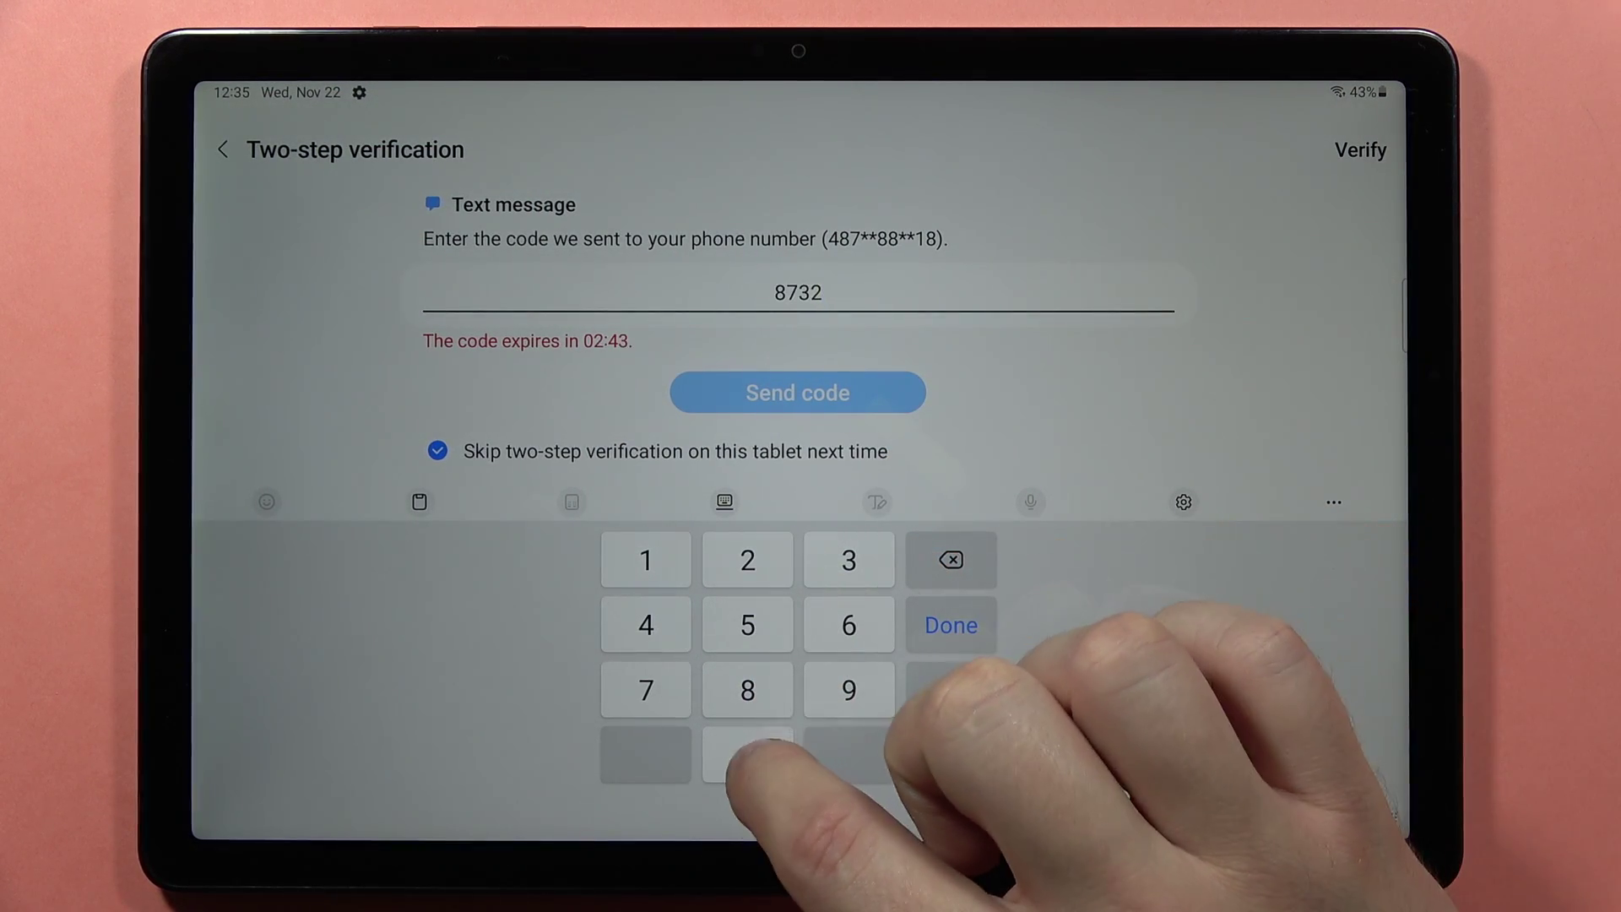
pyautogui.click(747, 755)
pyautogui.click(646, 690)
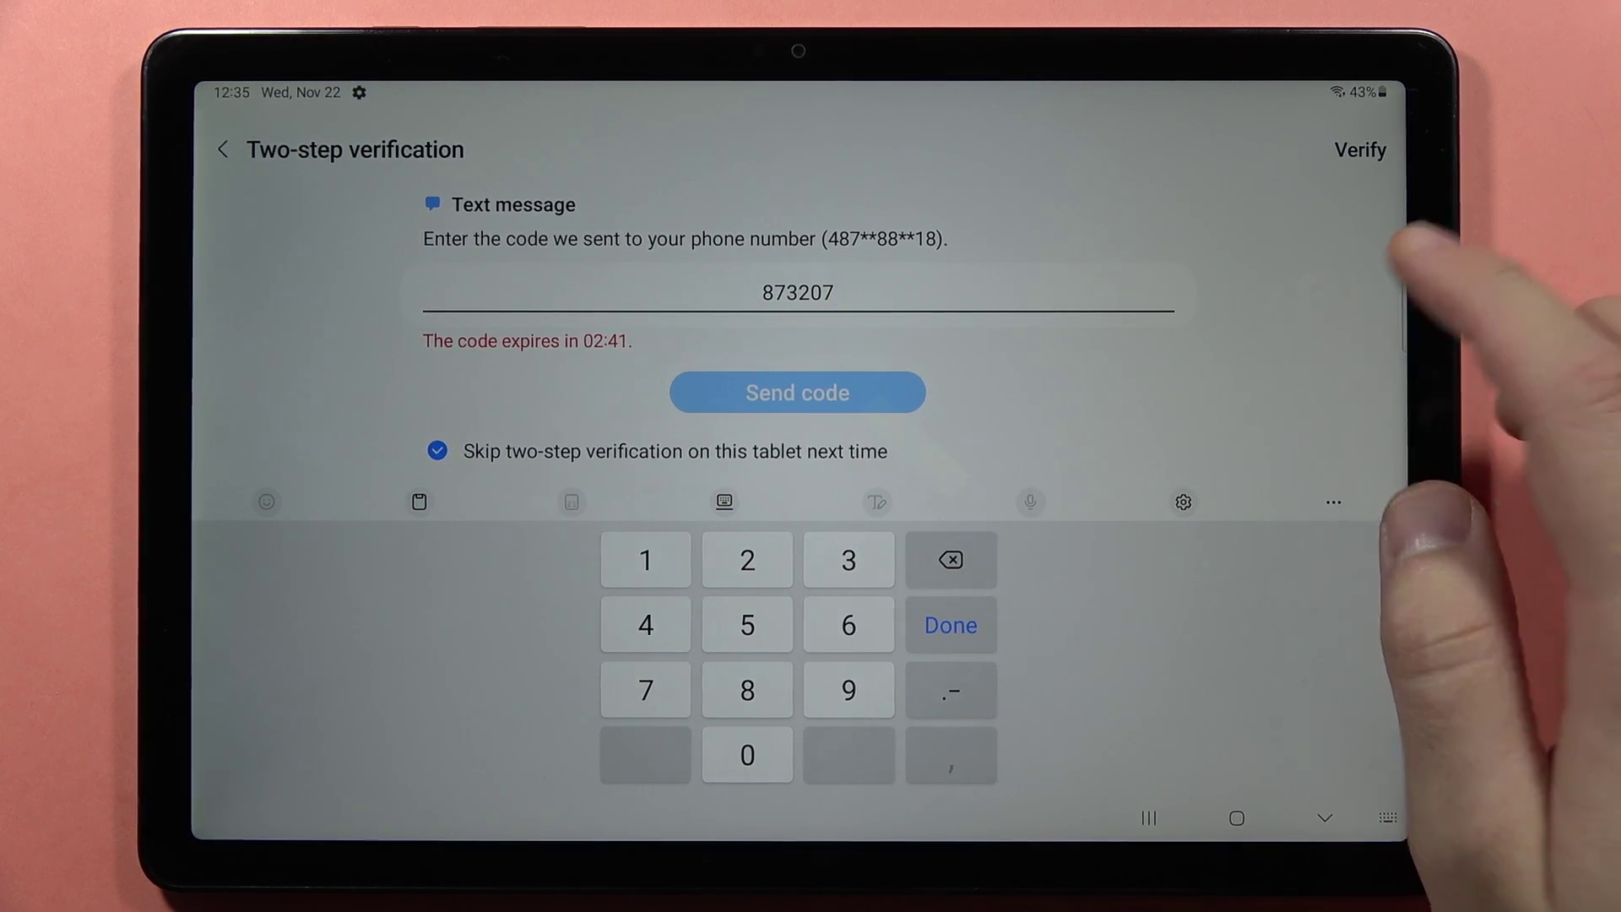
# Verify the code, install Samsung Checkout, then back out of the paid font's payment sheet.
pyautogui.click(1359, 150)
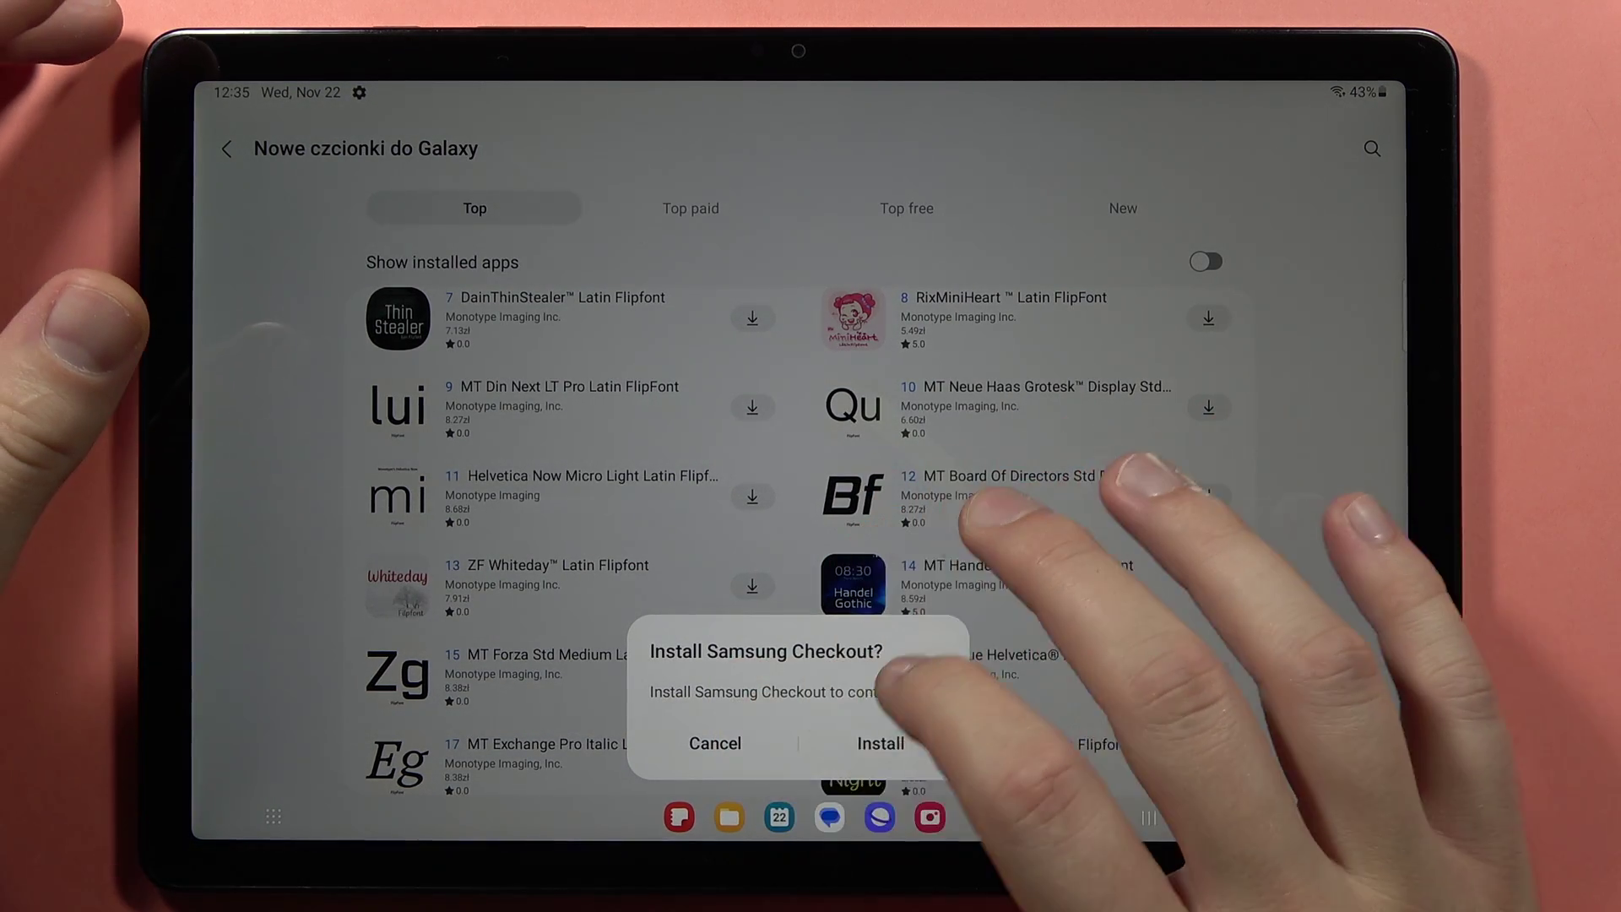
pyautogui.click(714, 743)
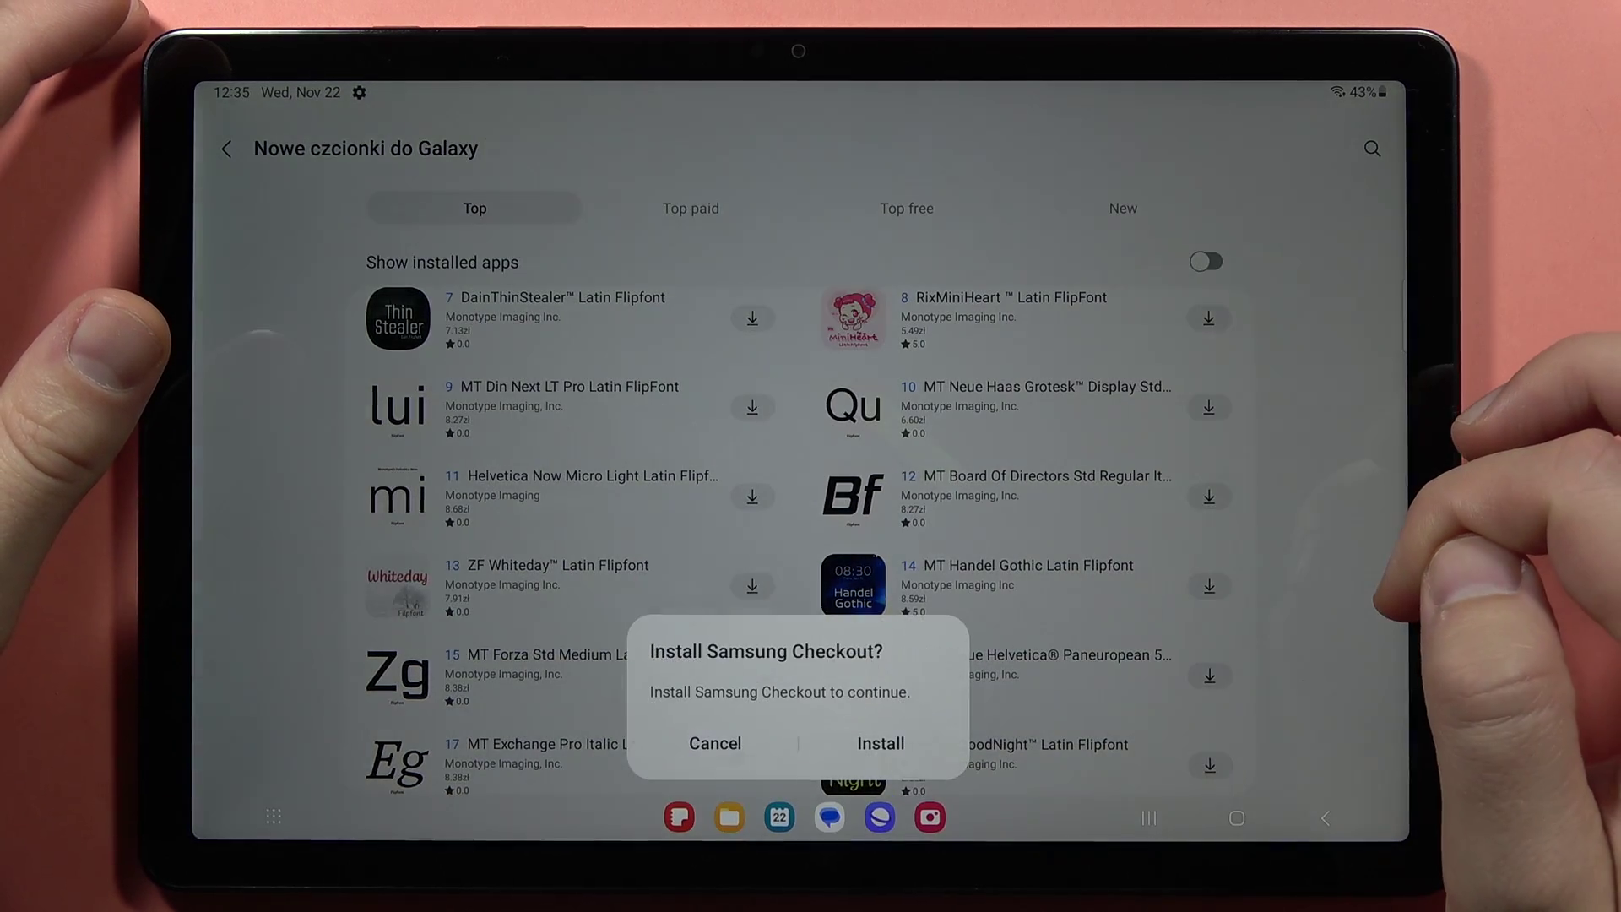
pyautogui.click(880, 742)
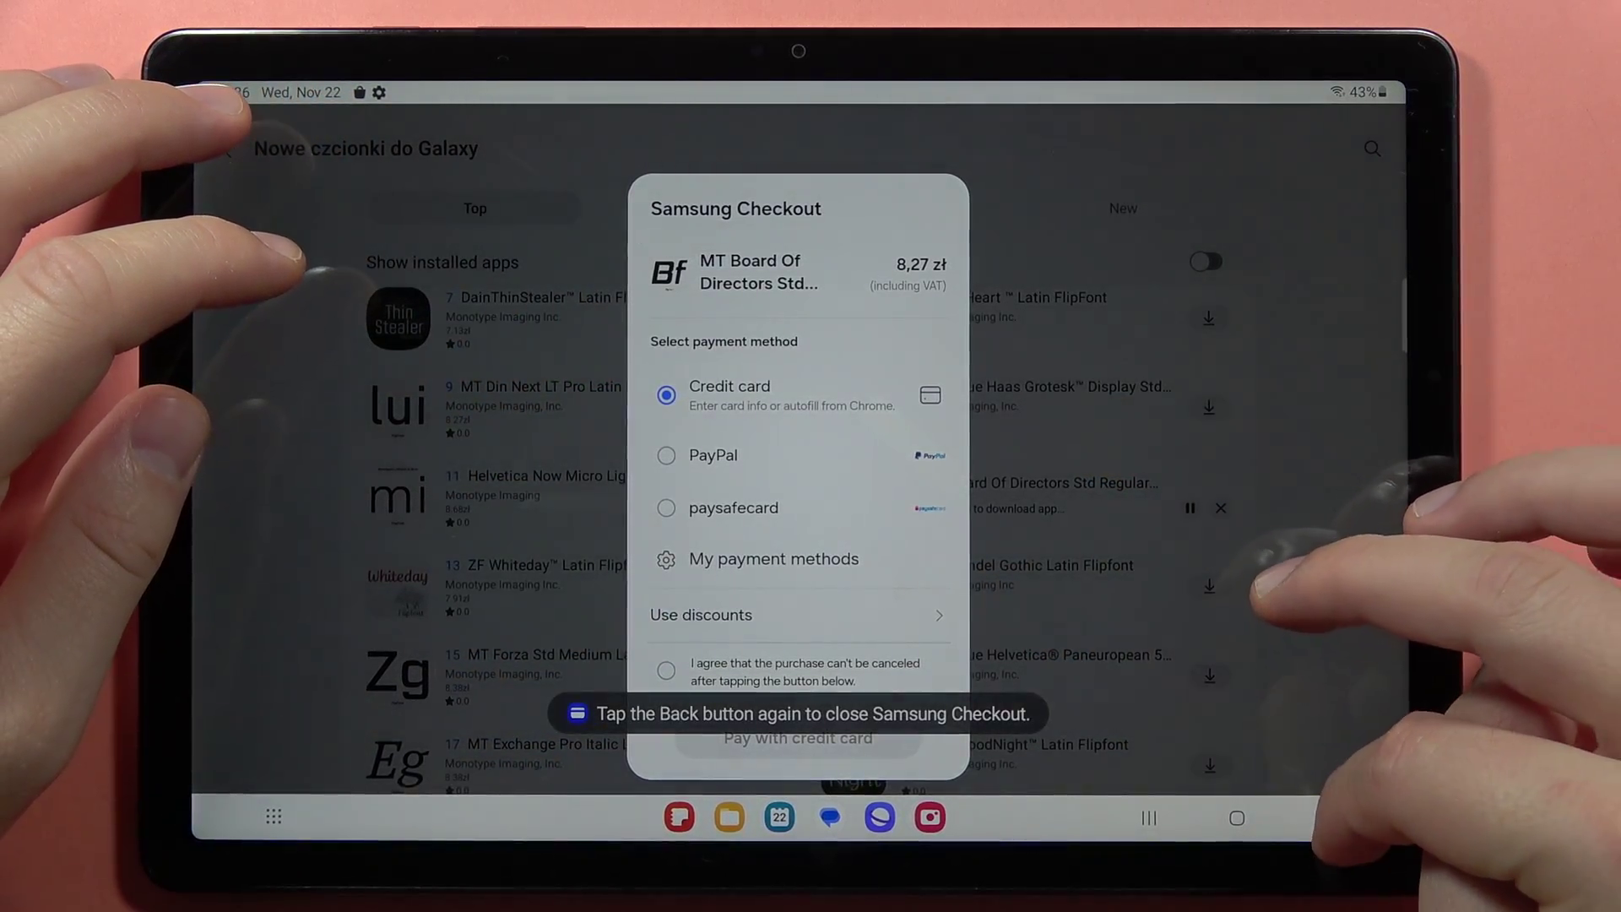
pyautogui.click(1325, 817)
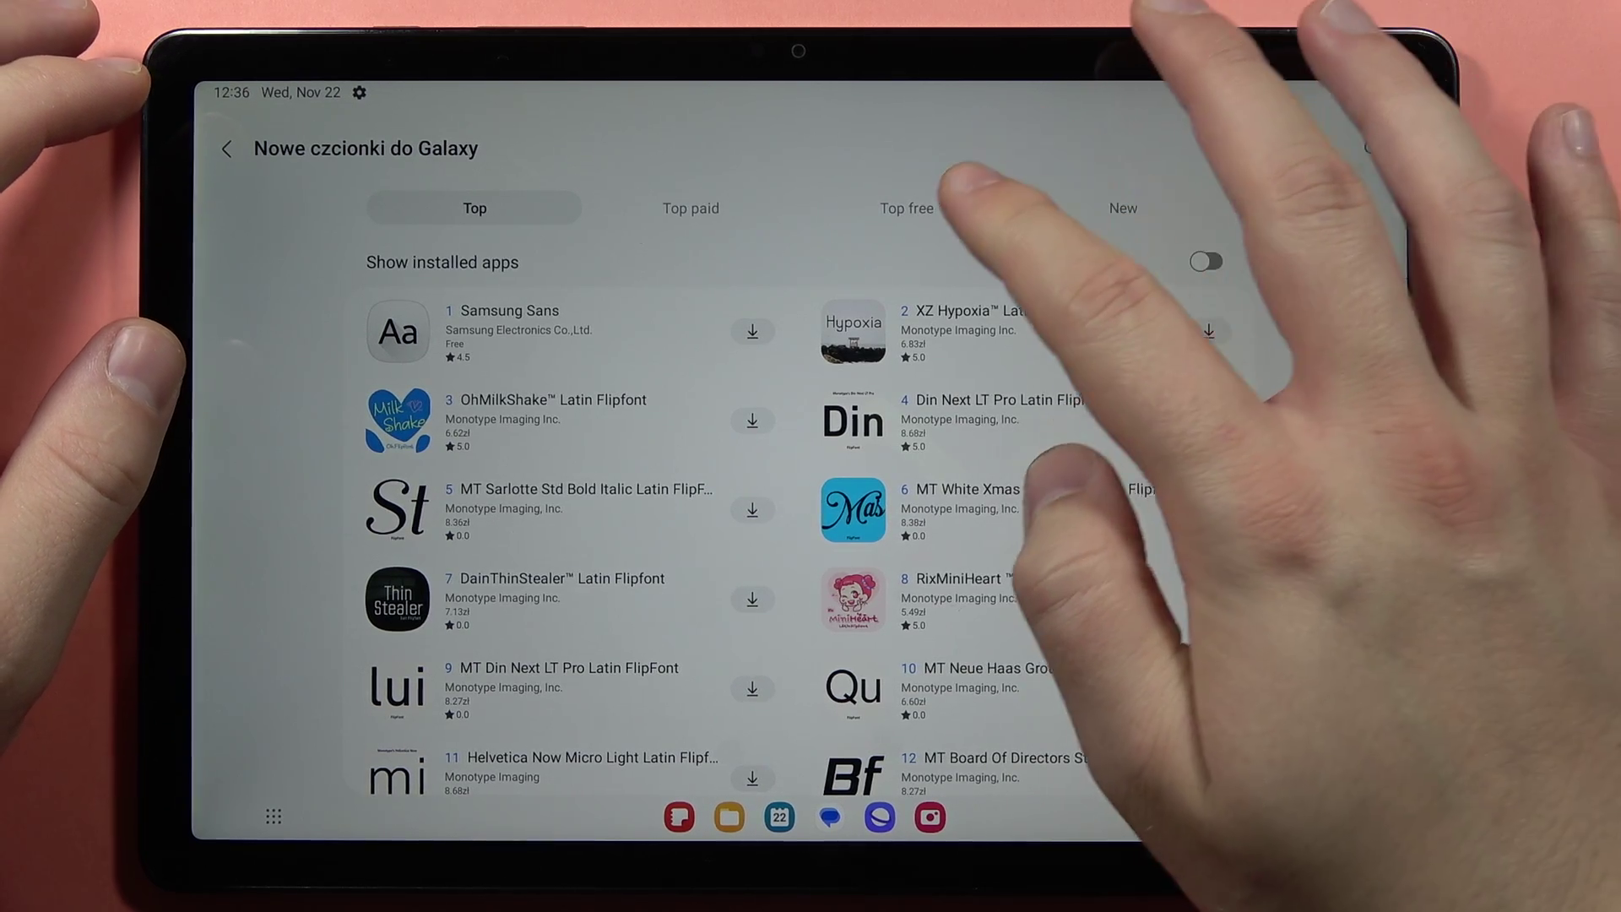
pyautogui.click(906, 208)
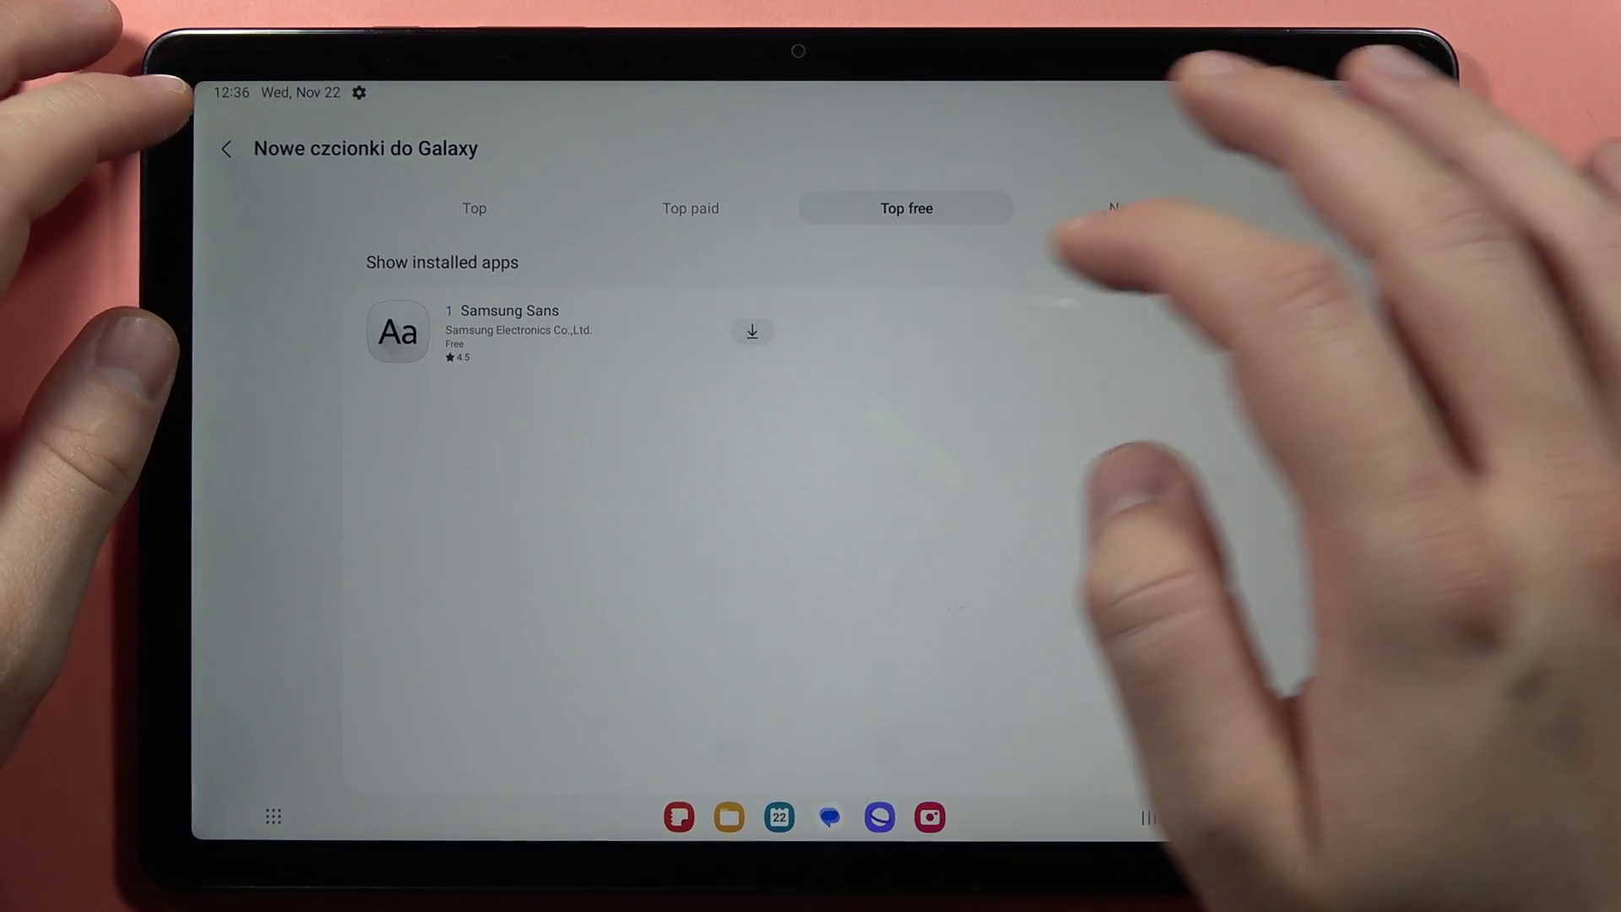
pyautogui.click(474, 207)
pyautogui.click(1372, 148)
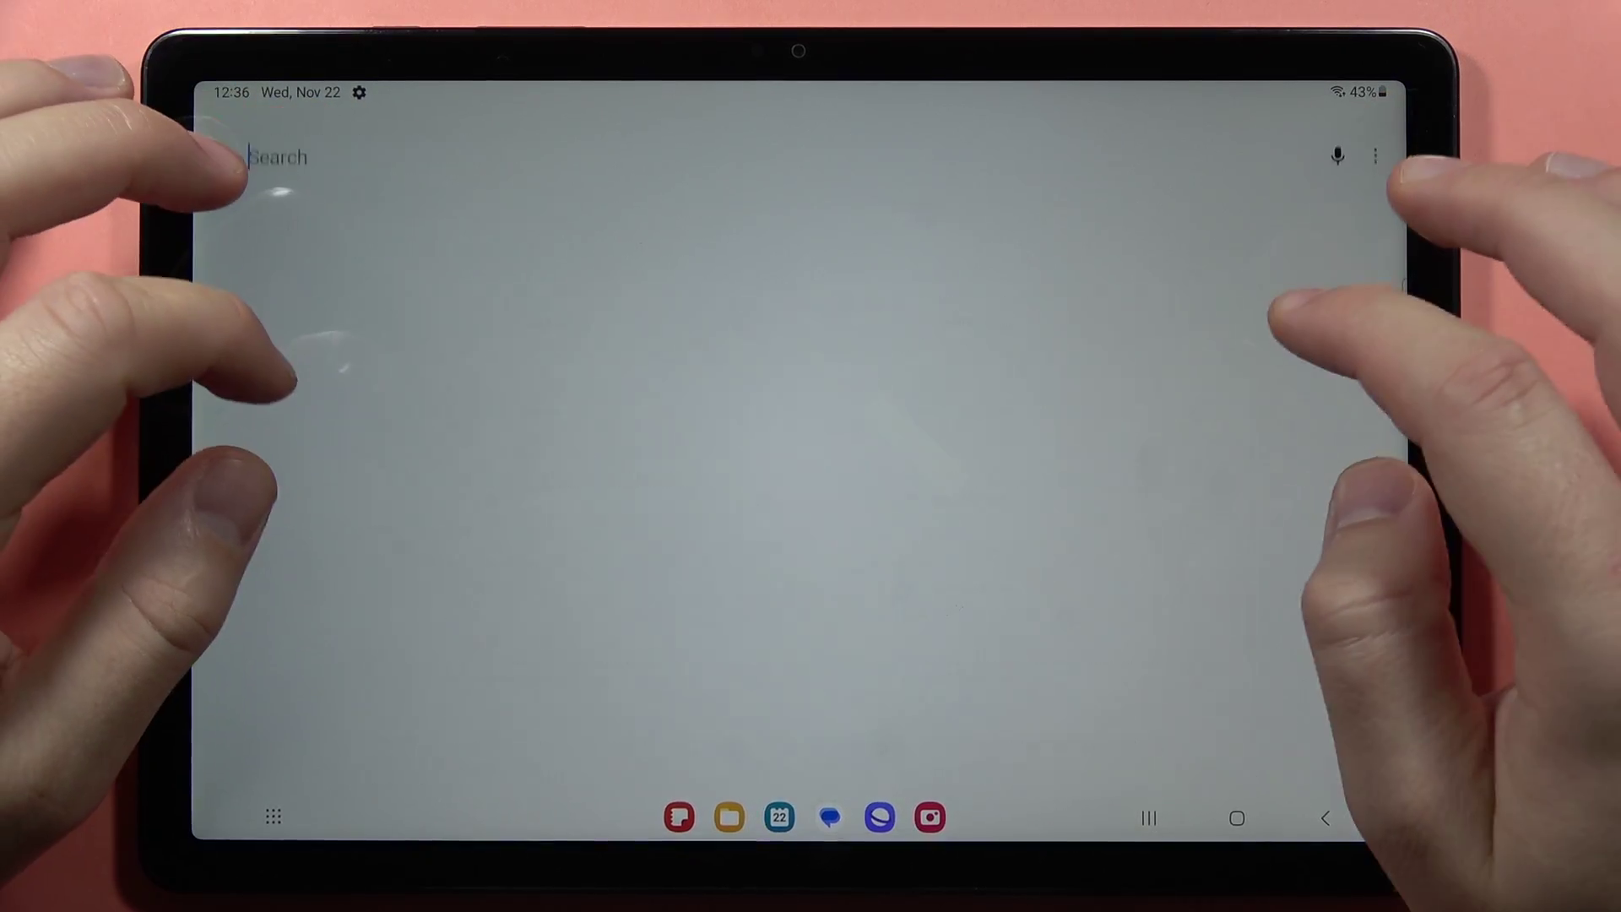
pyautogui.write('free')
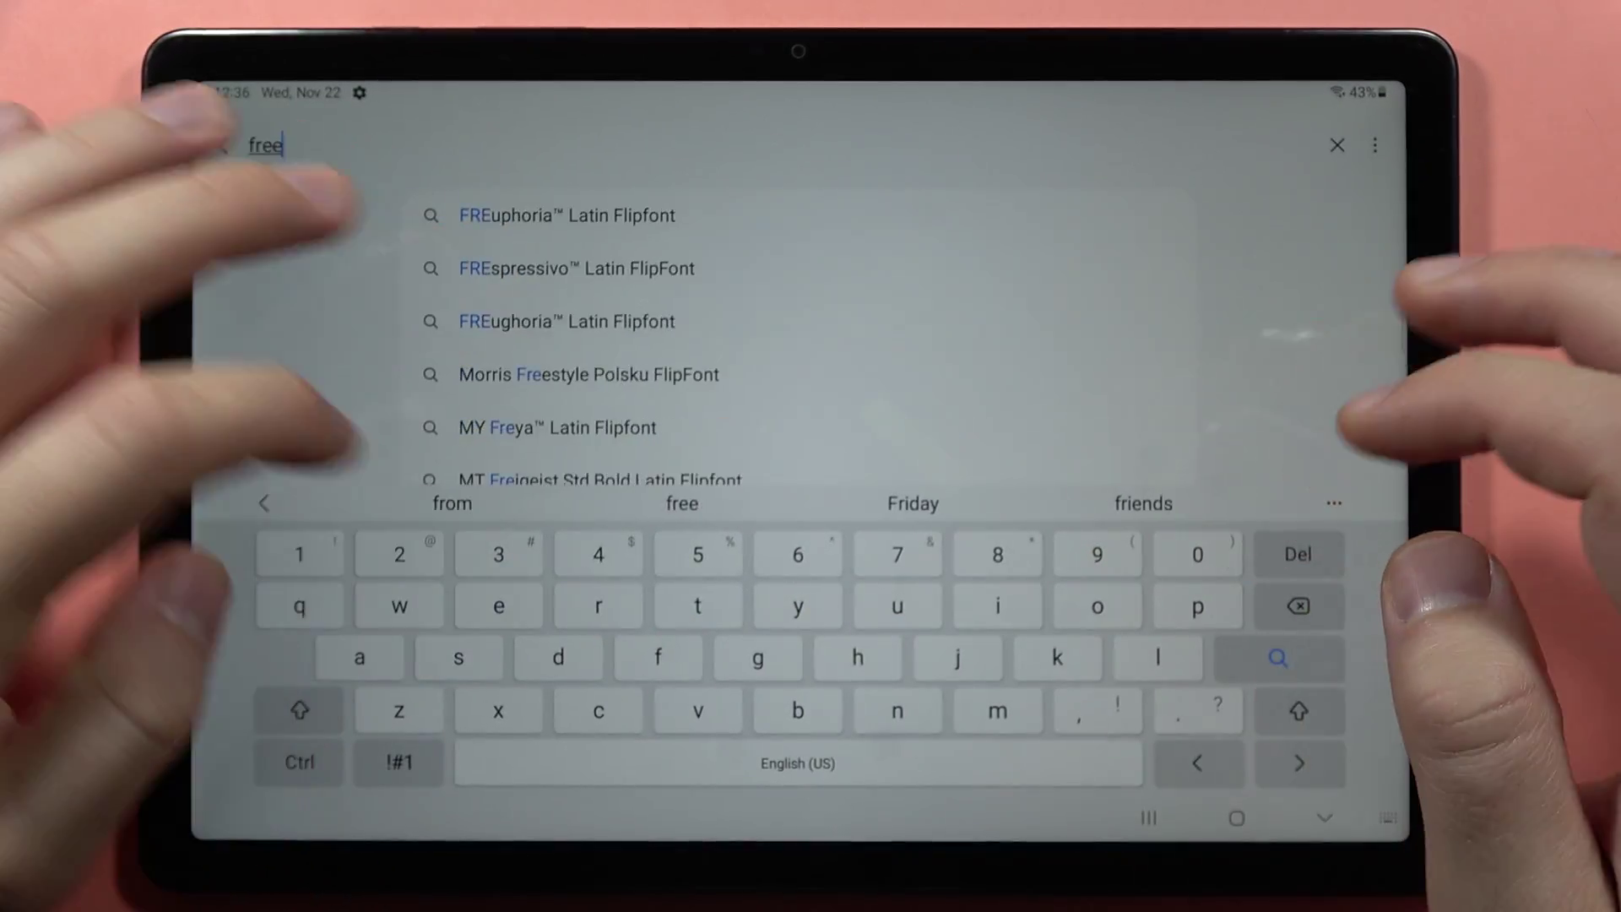
pyautogui.click(1273, 656)
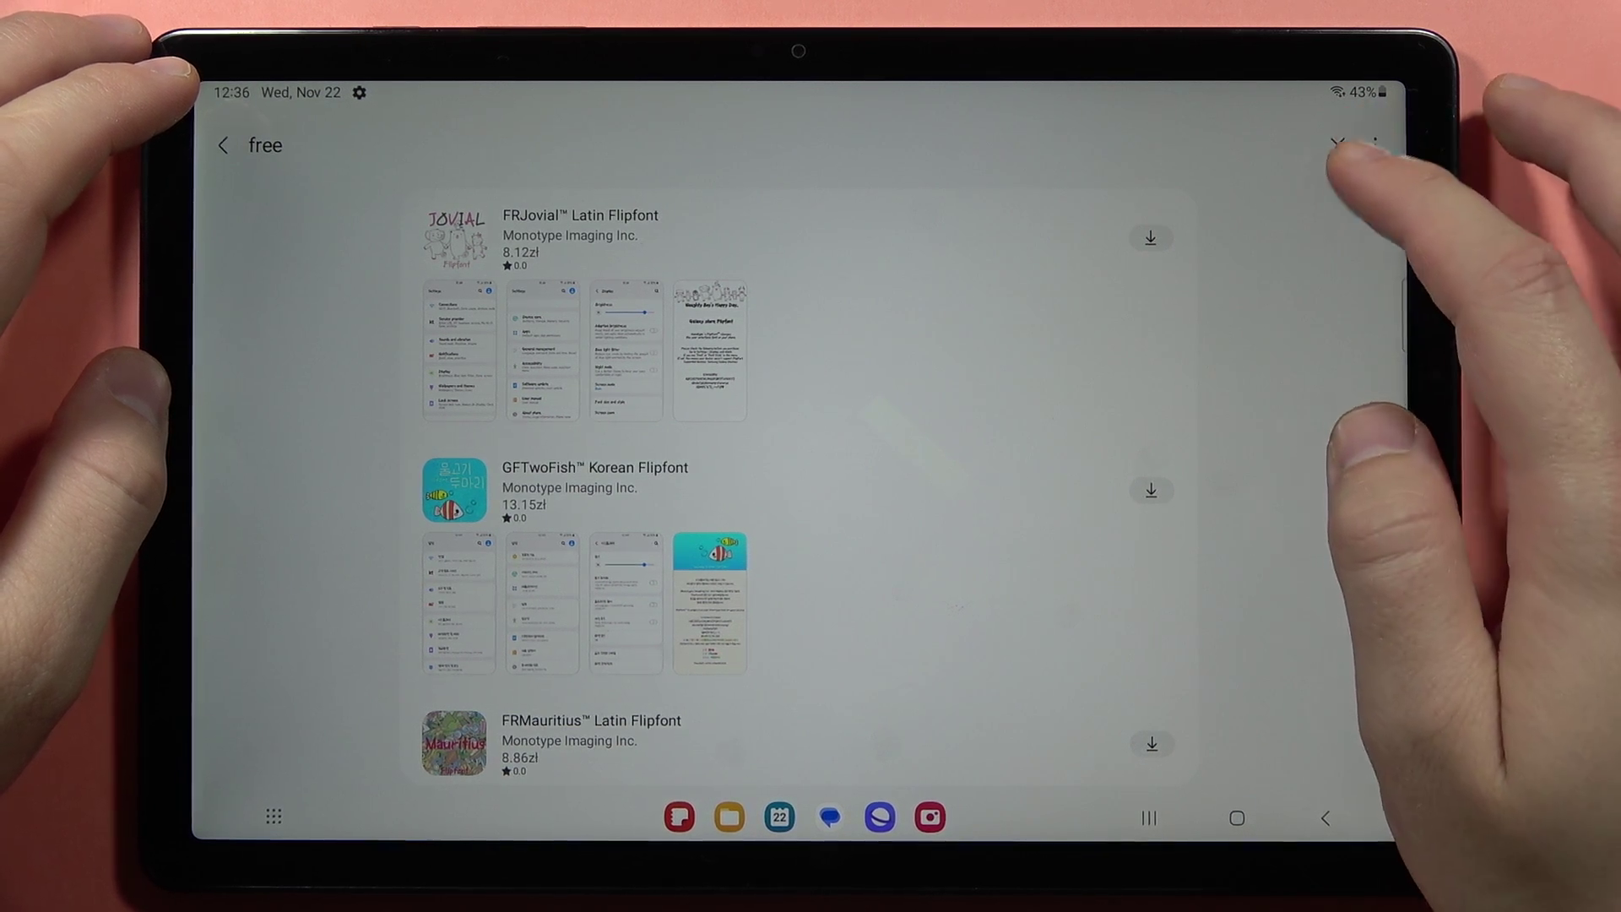
pyautogui.scroll(-2, 798, 482)
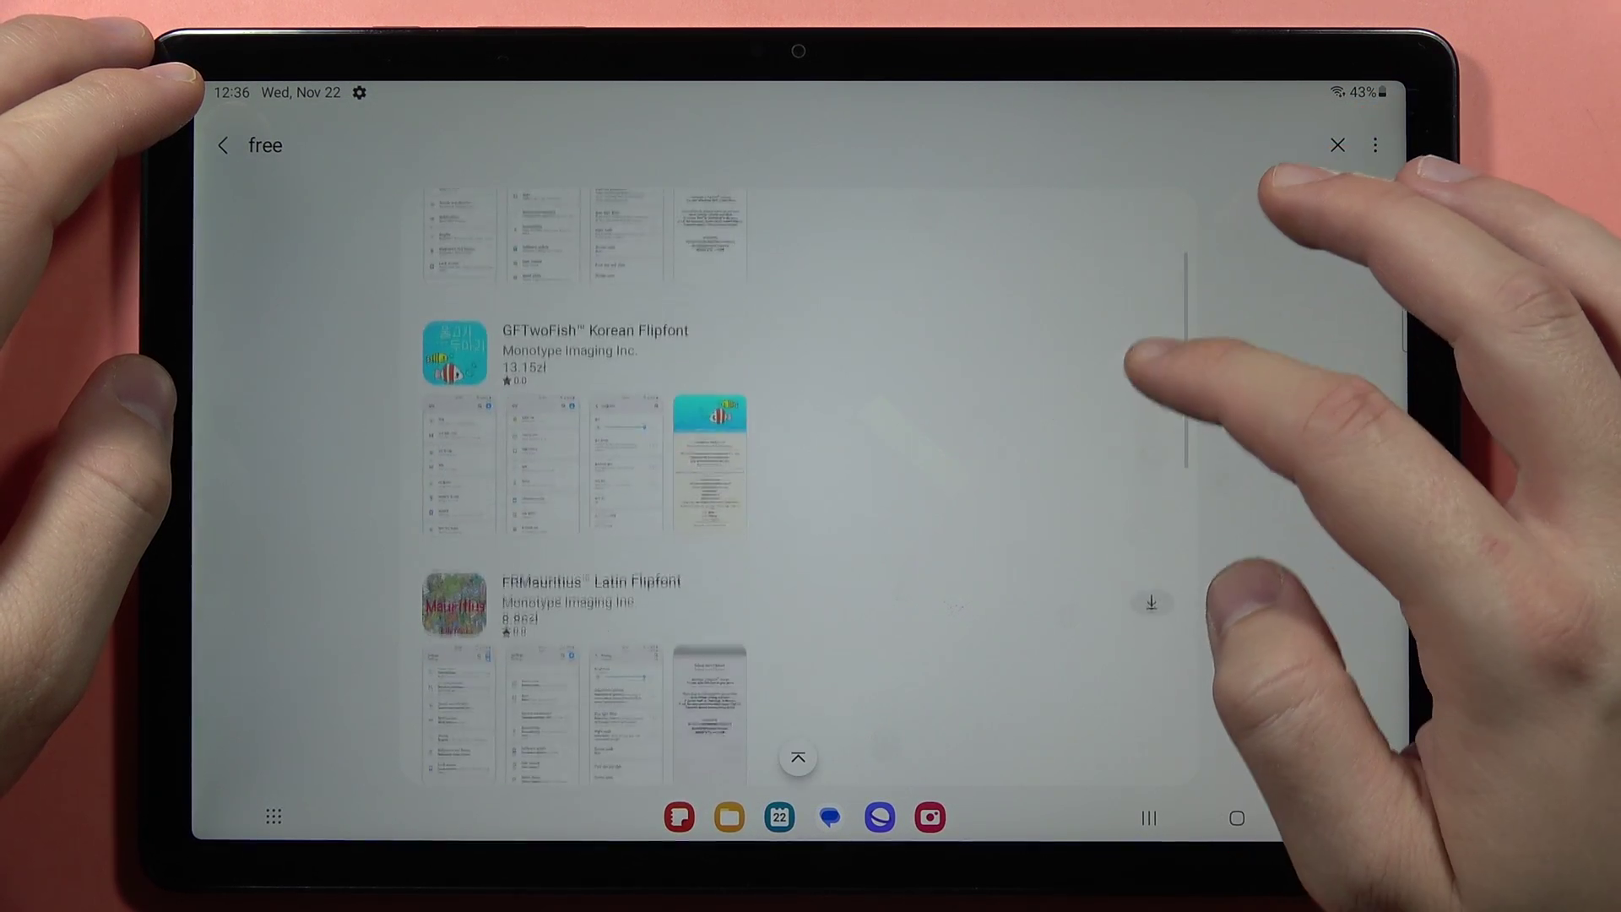
pyautogui.scroll(-2, 799, 481)
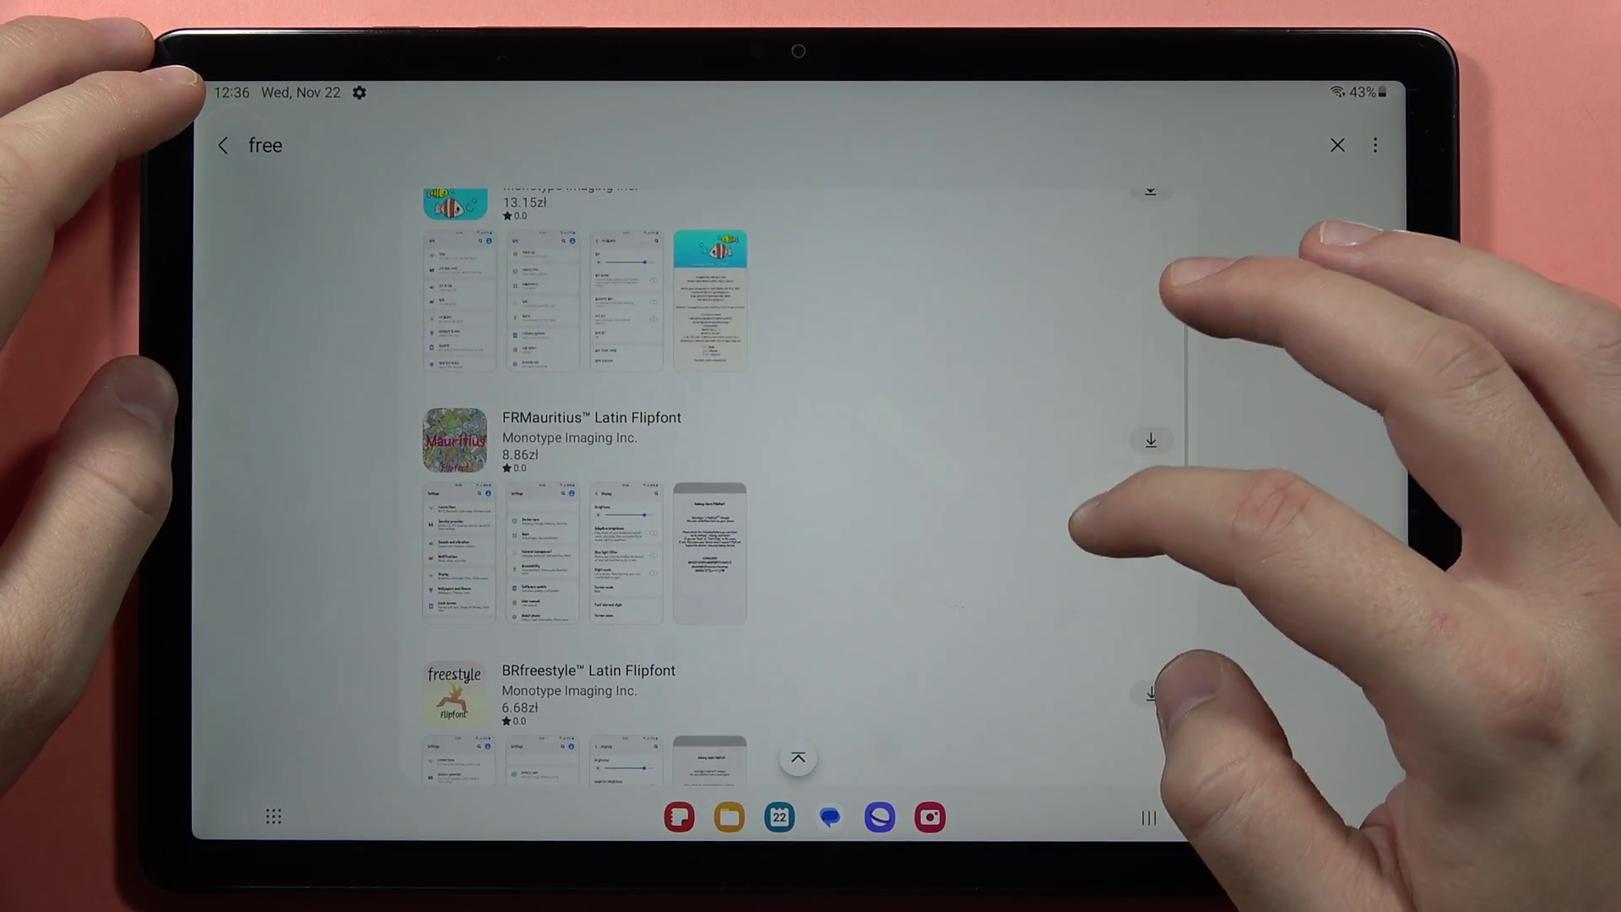
pyautogui.click(709, 553)
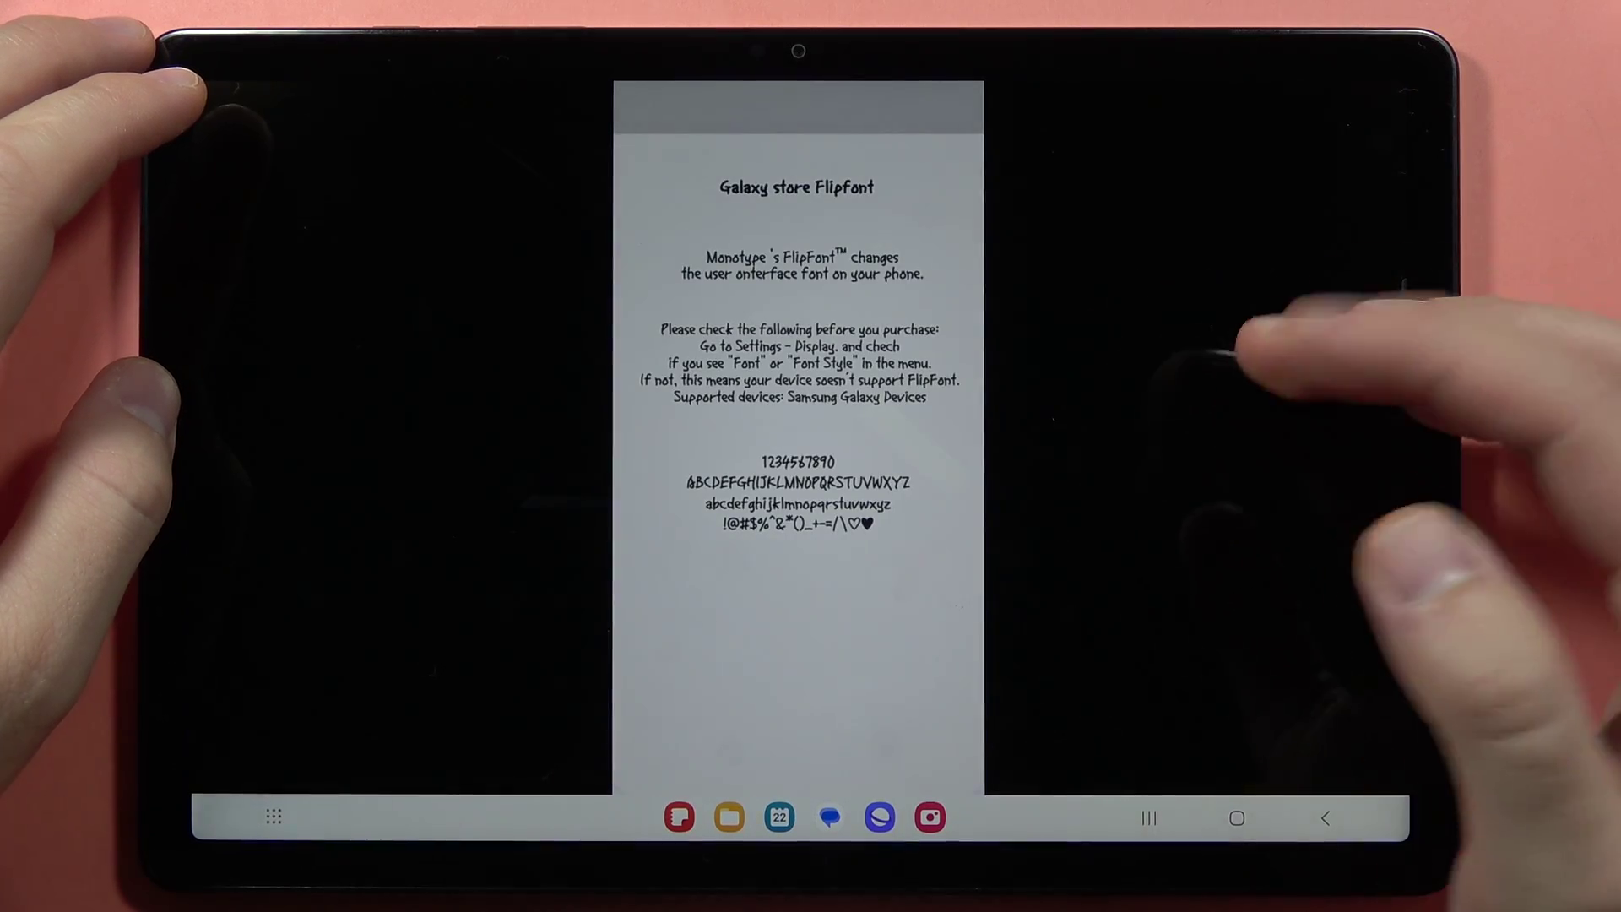
pyautogui.click(1325, 816)
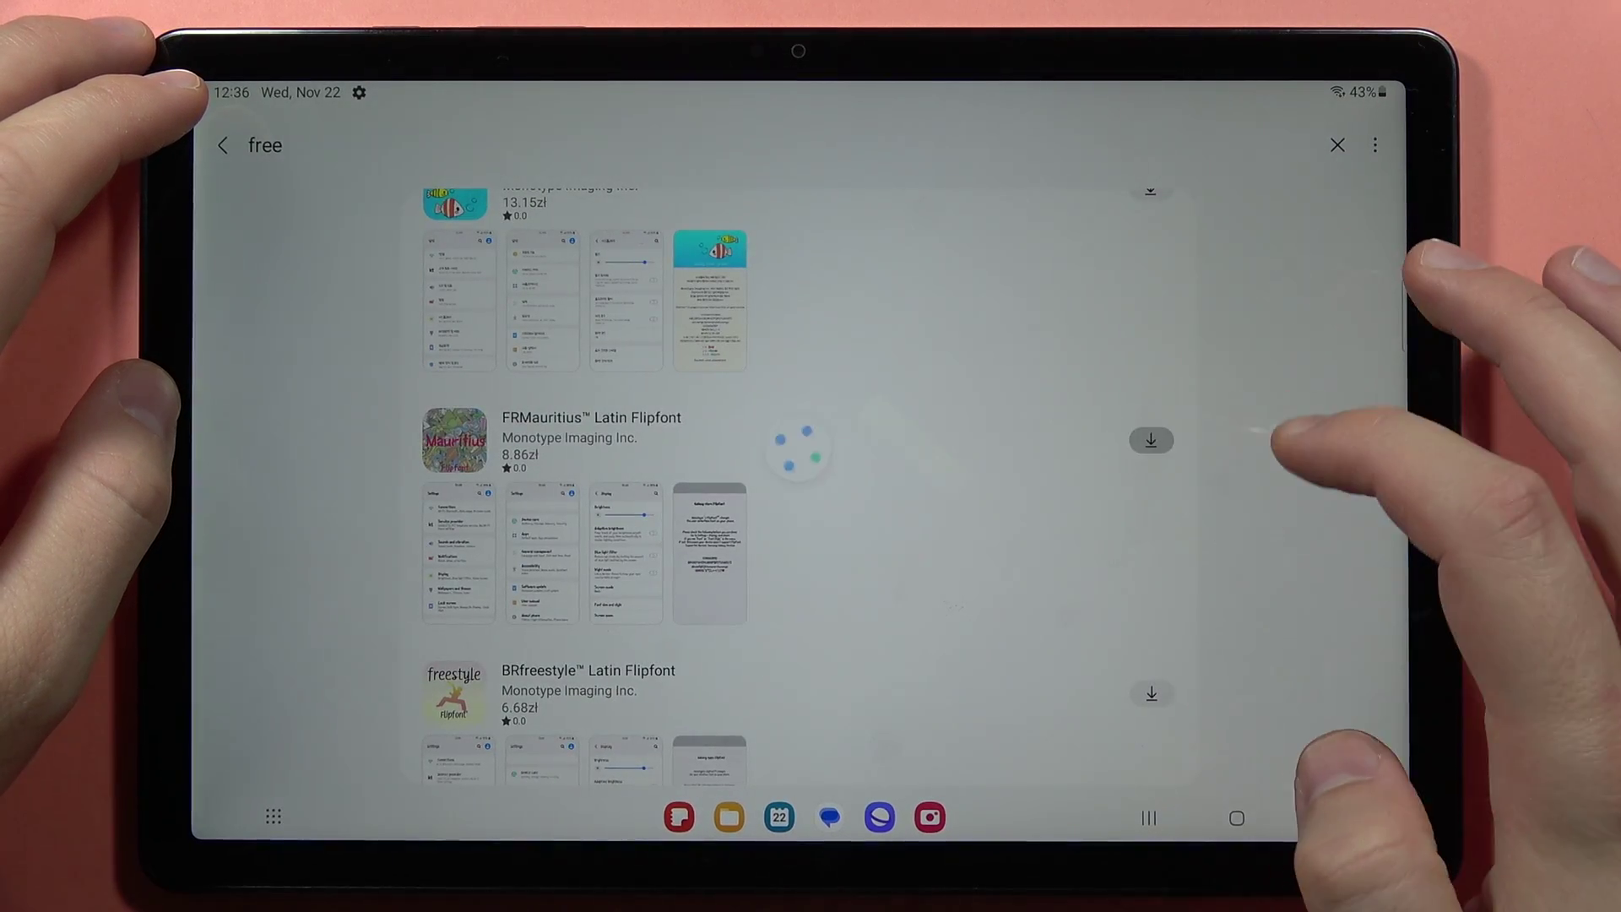
pyautogui.click(1152, 440)
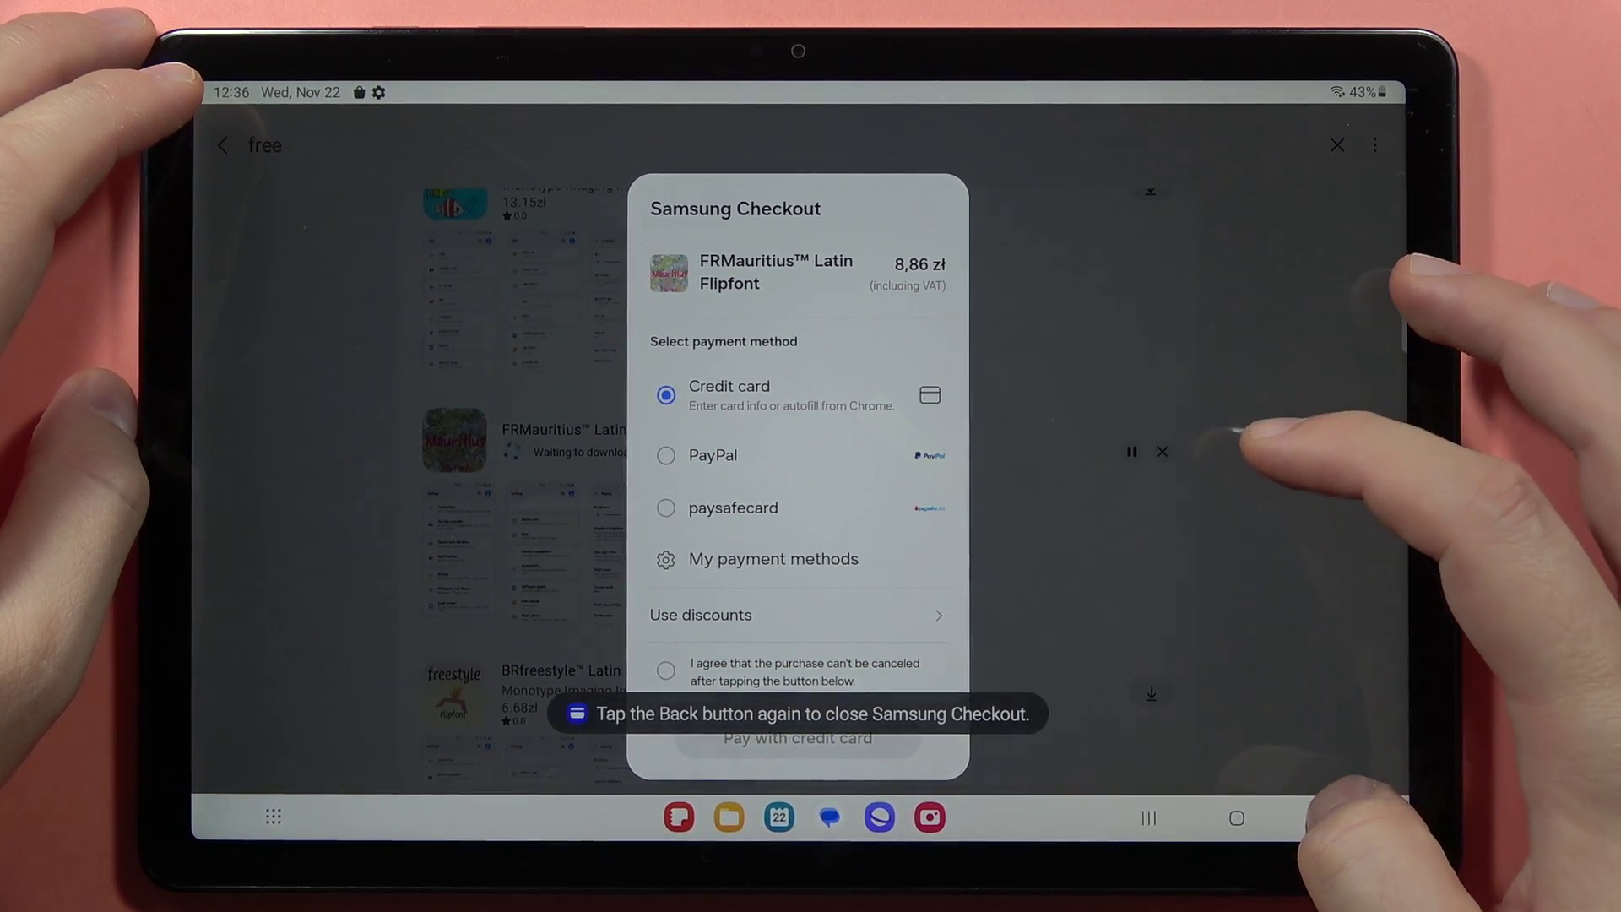
pyautogui.click(1324, 816)
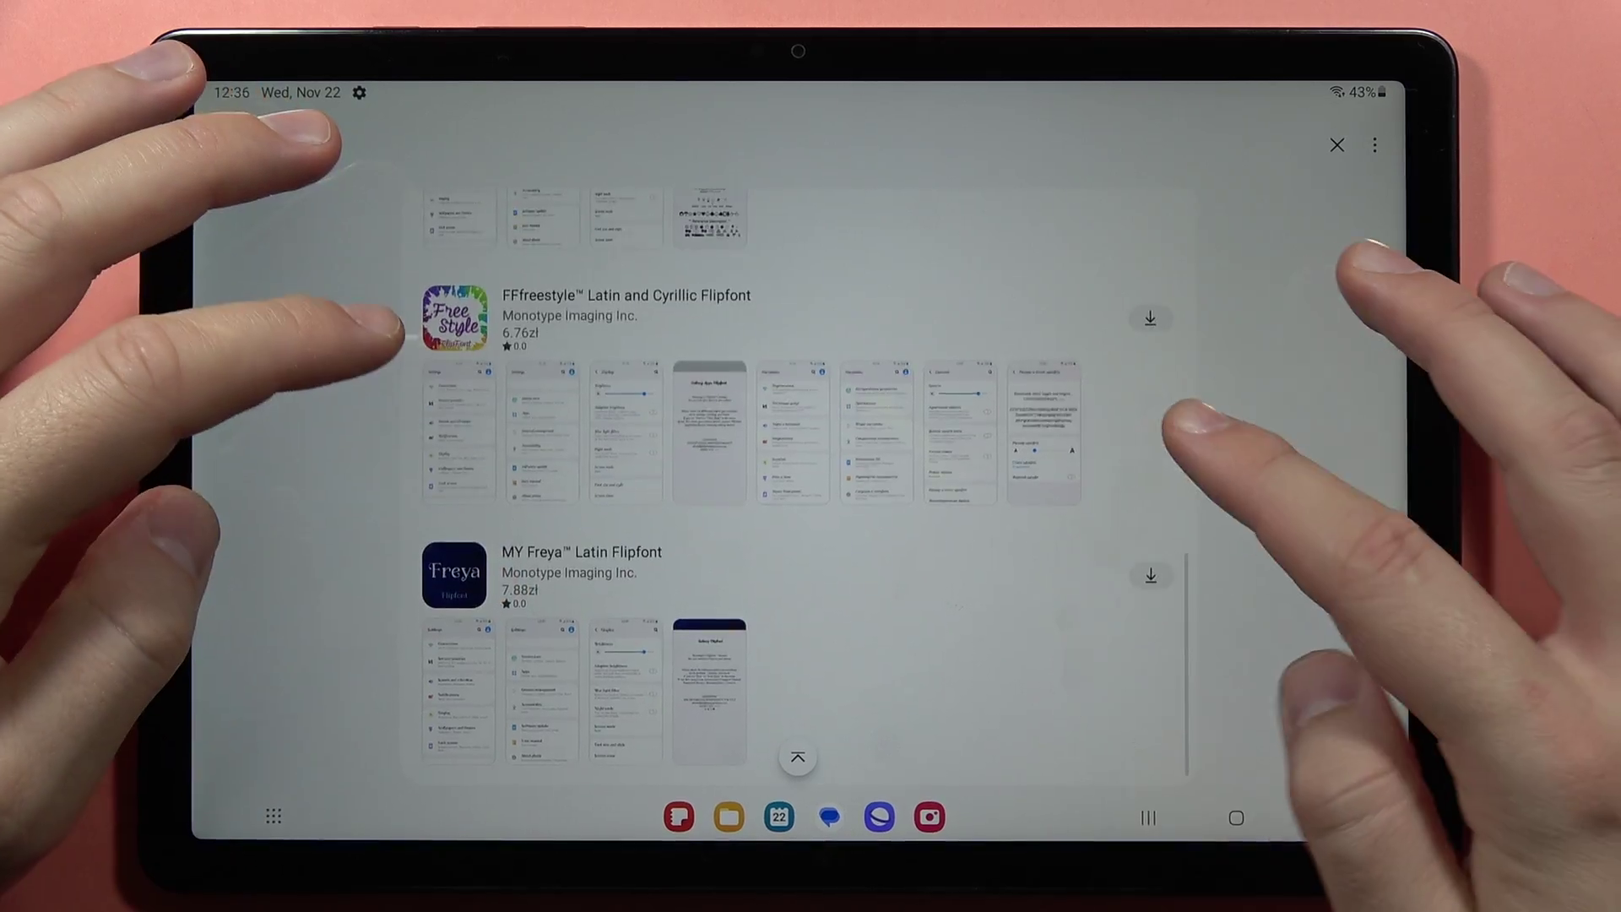
# View the DainThinStealer font's details, return to Top fonts and reopen the free-font search.
pyautogui.click(468, 589)
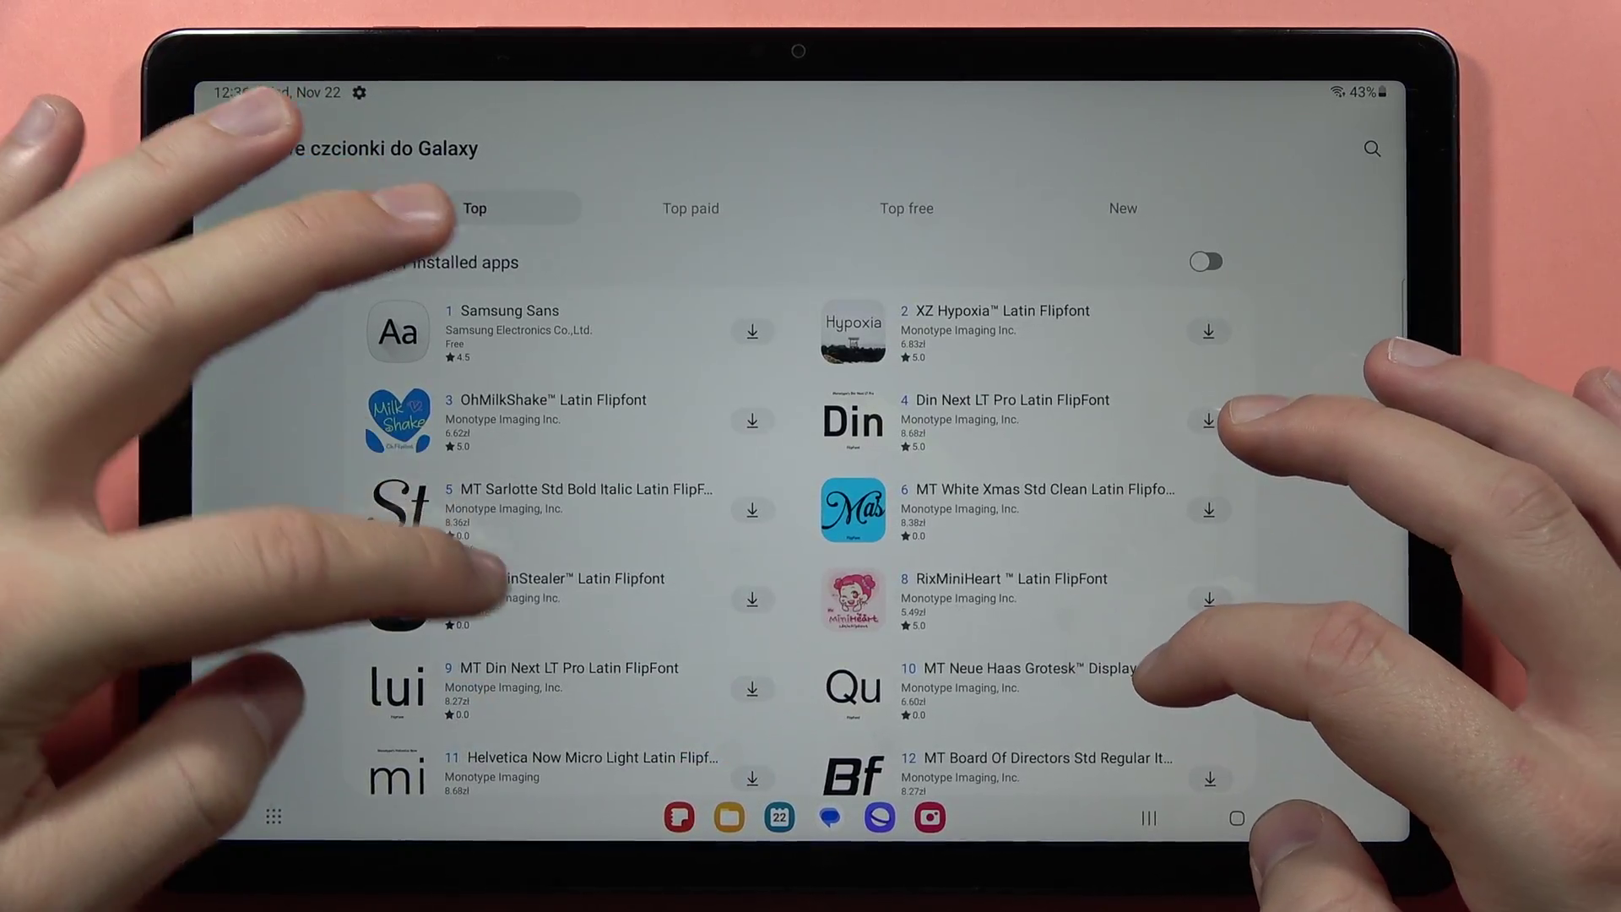
pyautogui.click(1323, 817)
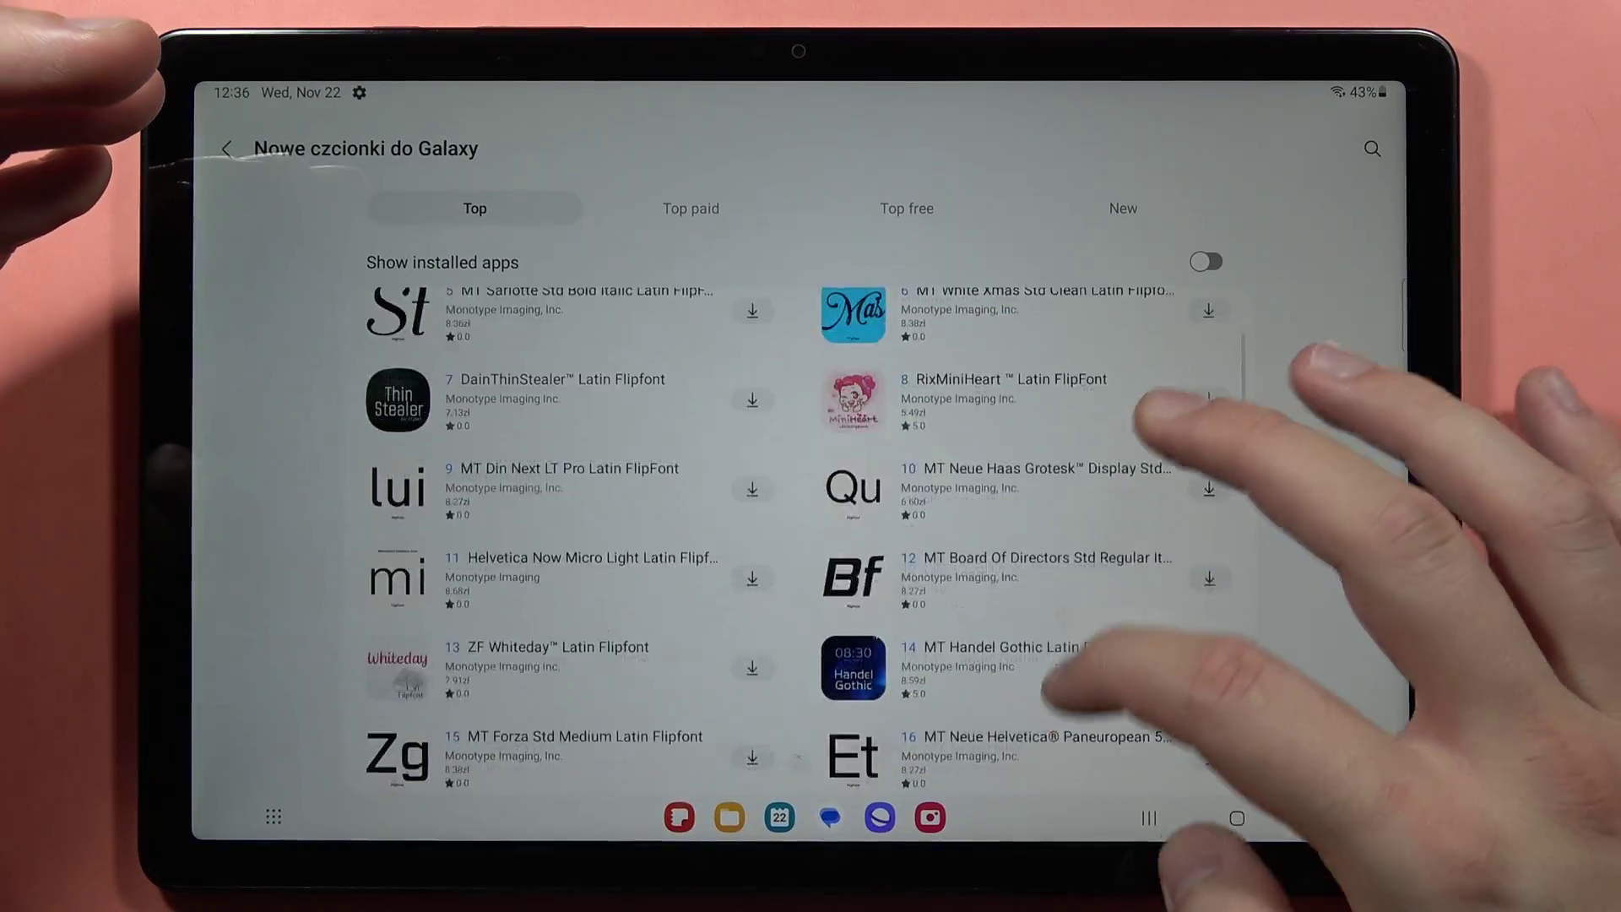
pyautogui.scroll(-5, 1171, 469)
pyautogui.scroll(-4, 1203, 406)
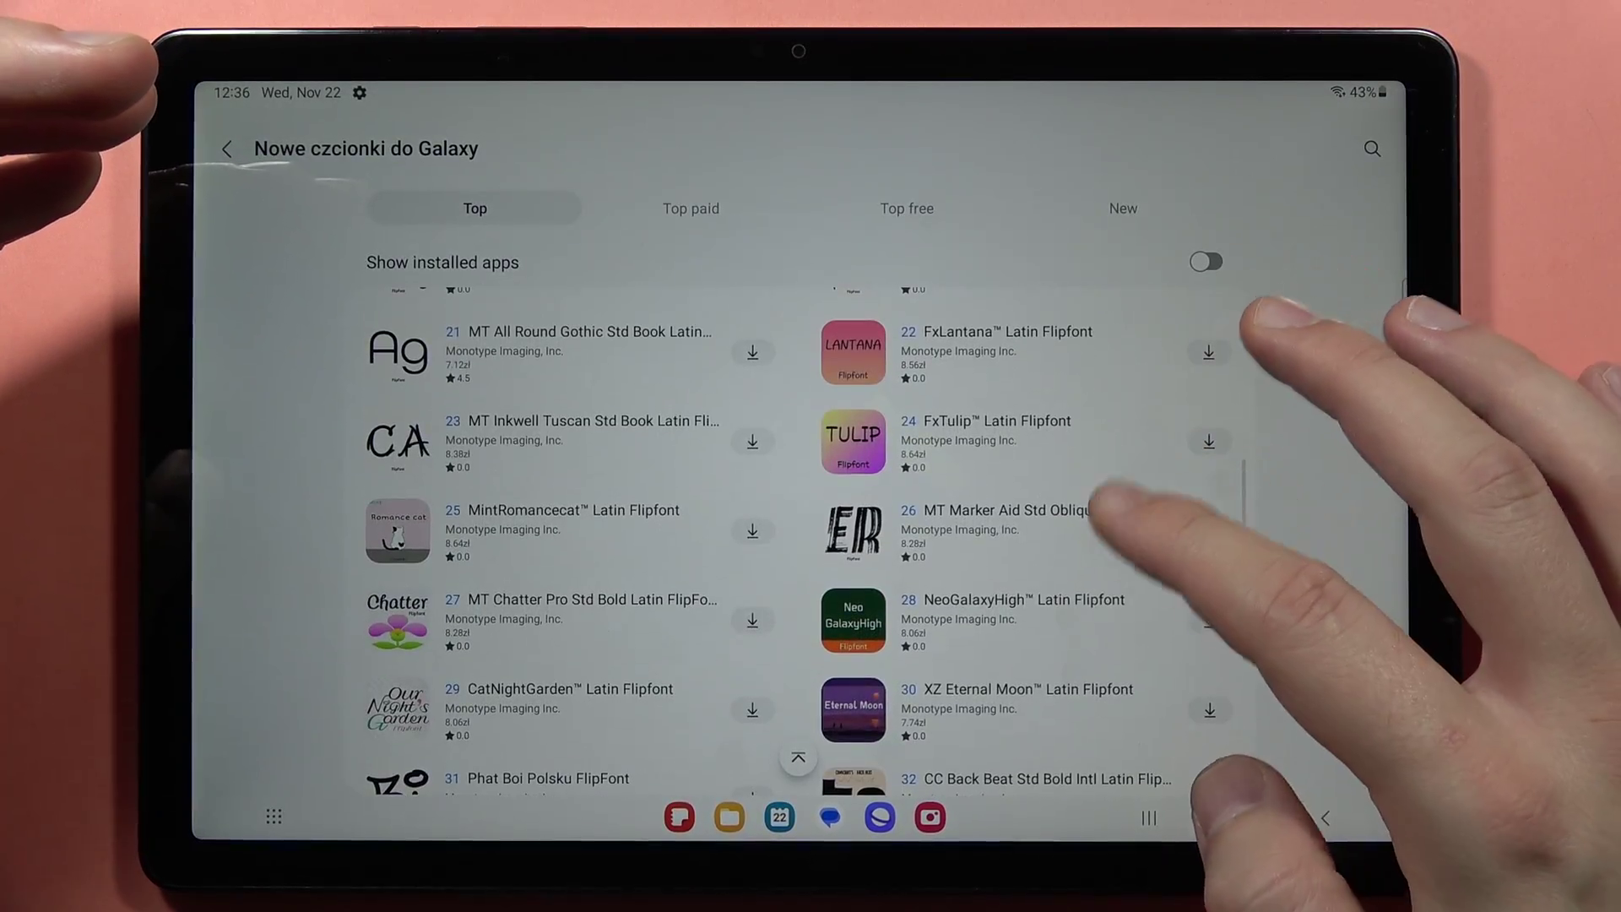
pyautogui.scroll(-3, 1139, 481)
pyautogui.scroll(15, 1266, 444)
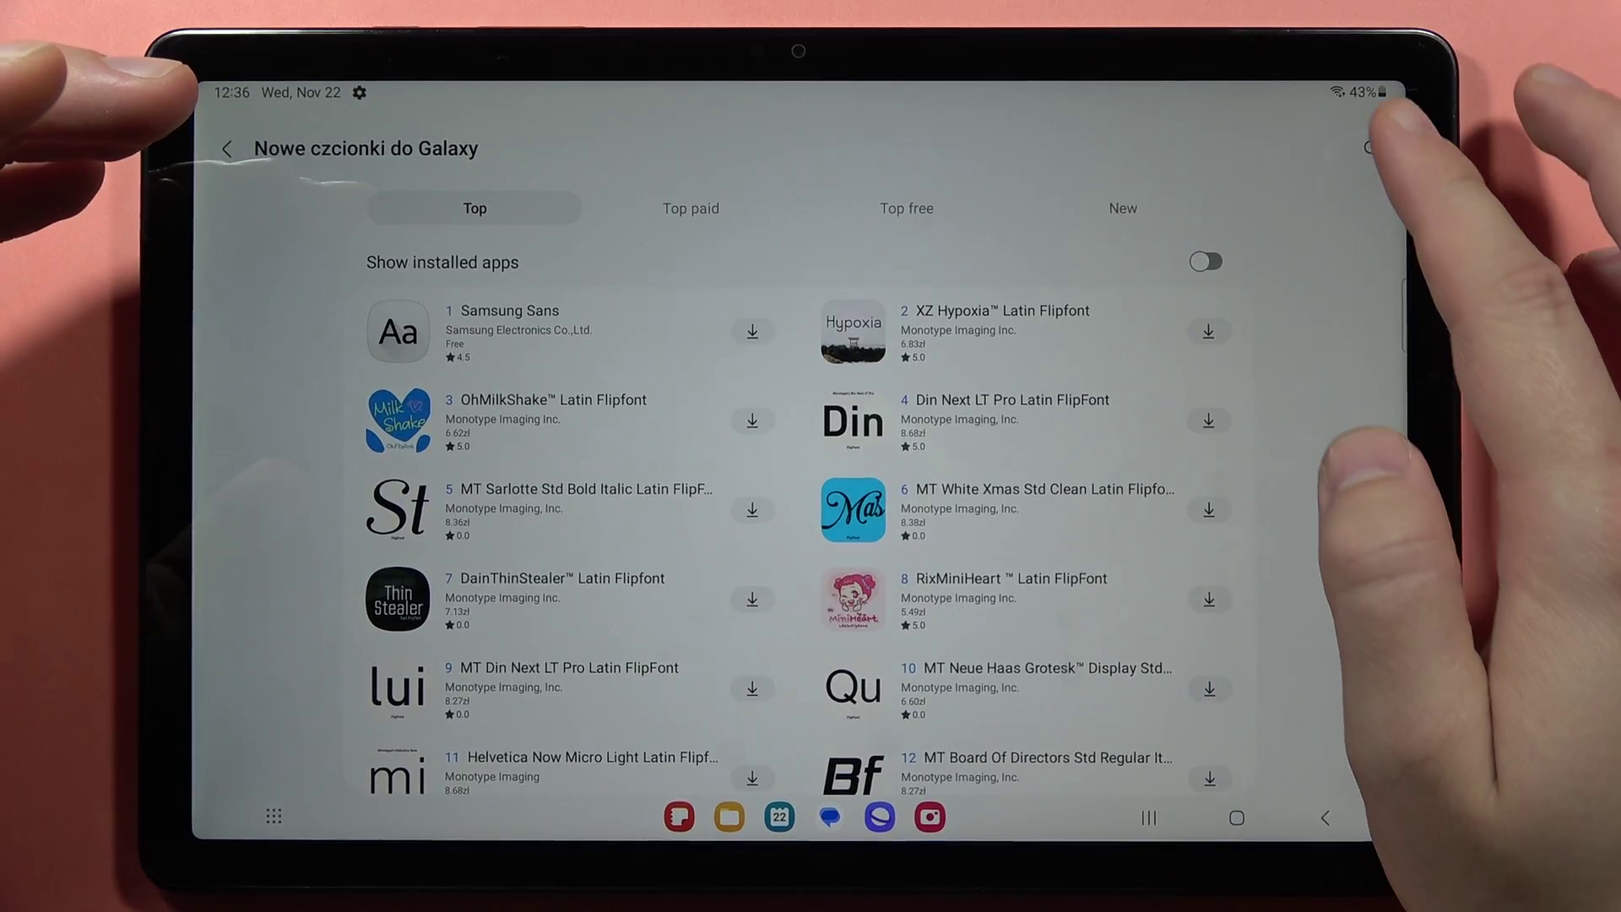
pyautogui.click(1372, 147)
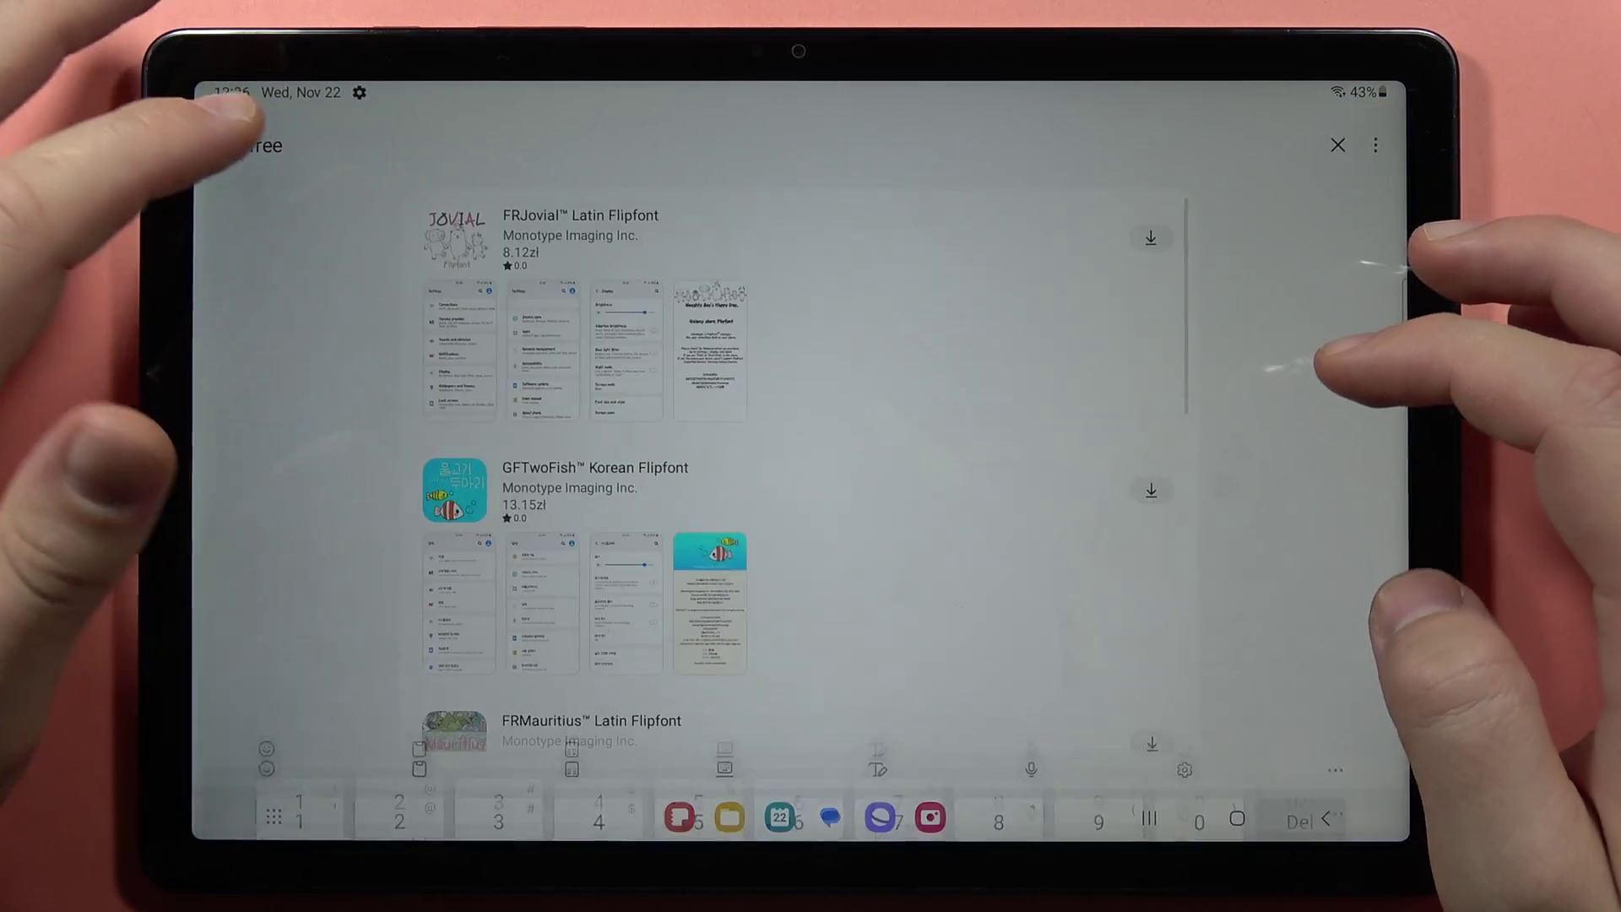
# Back out of the search results to the fonts list and filter to Top free.
pyautogui.click(1337, 144)
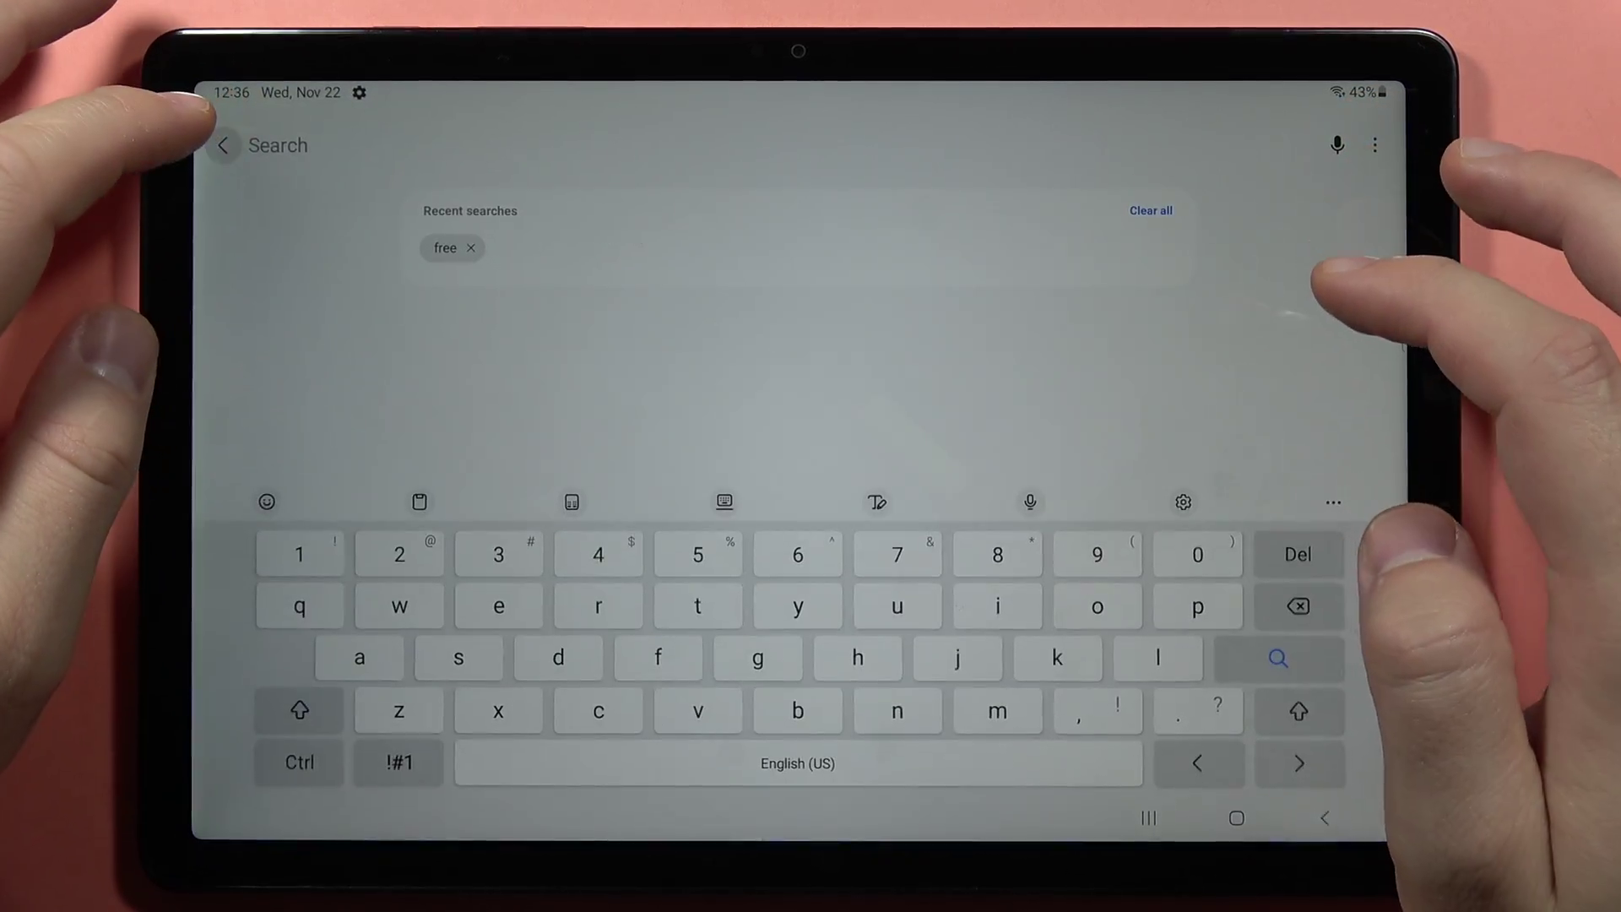
pyautogui.click(226, 145)
pyautogui.click(907, 208)
# Install Samsung Sans, dismiss similar-app suggestions, apply it as the system font and leave.
pyautogui.click(455, 318)
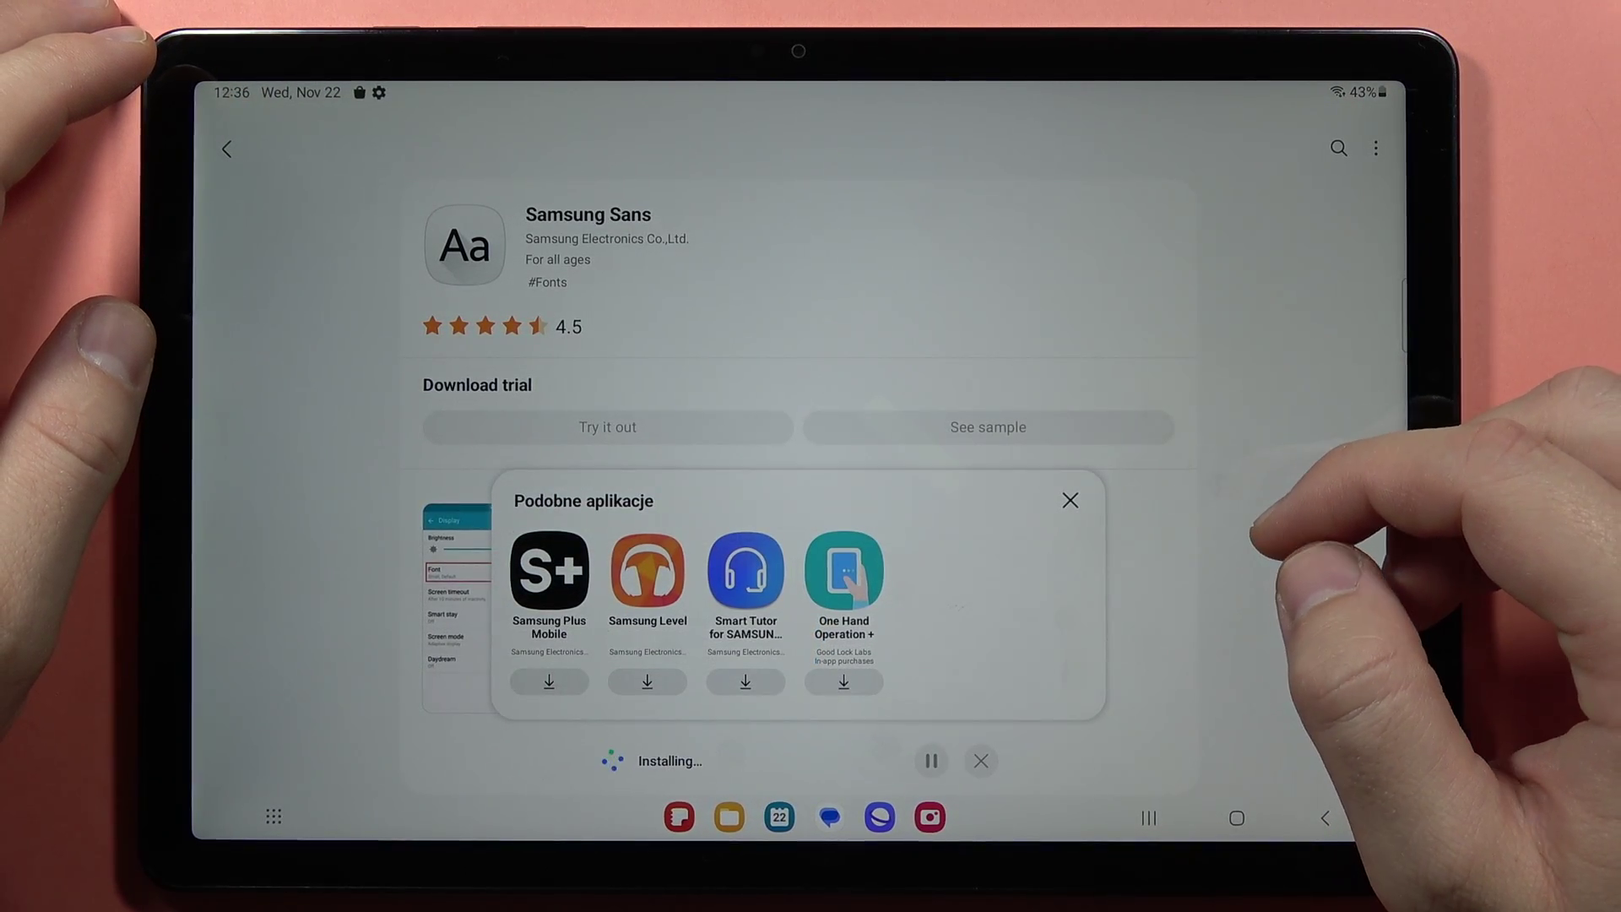
pyautogui.click(1069, 501)
pyautogui.click(897, 760)
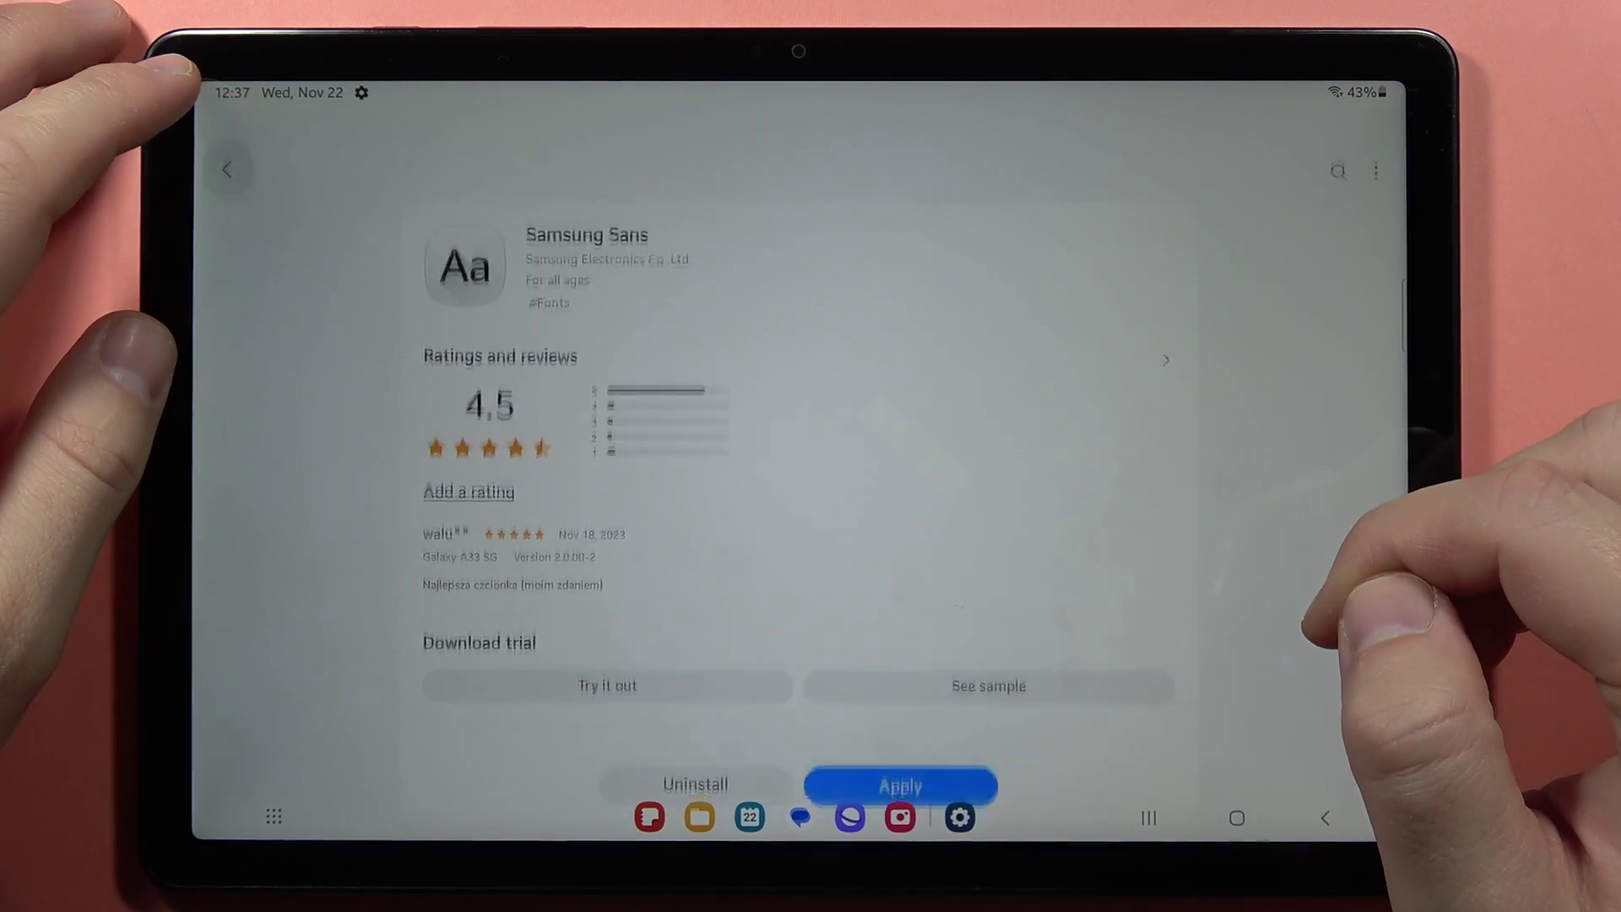
pyautogui.click(1325, 817)
# Return to Settings' Font style page via Recents, with Samsung Sans shown as selected.
pyautogui.click(1149, 817)
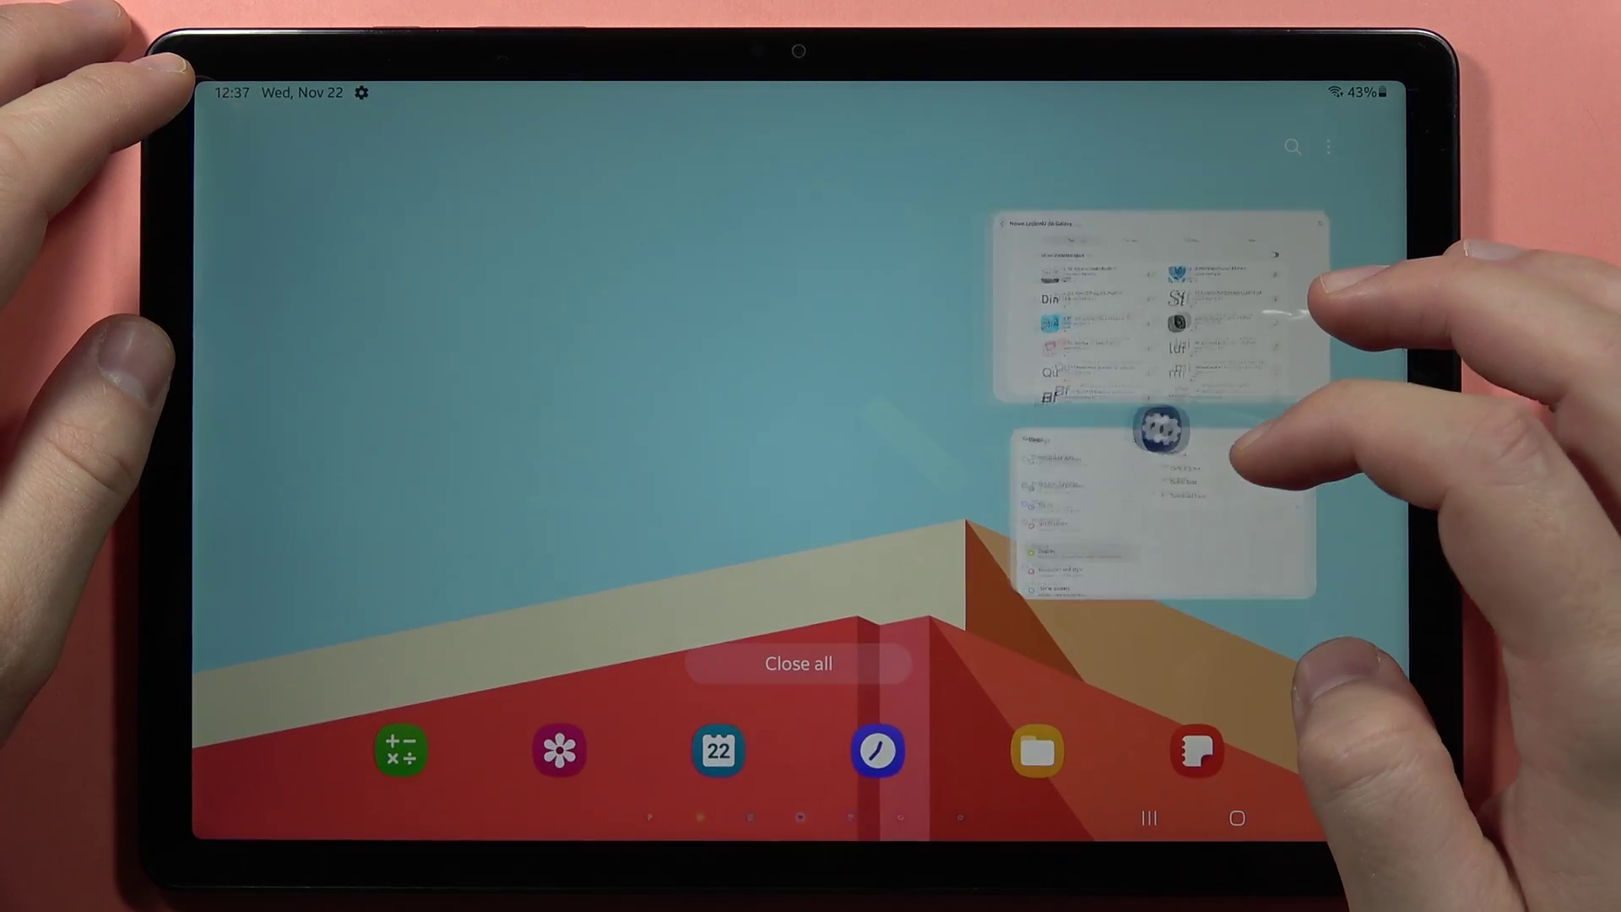
pyautogui.click(1260, 513)
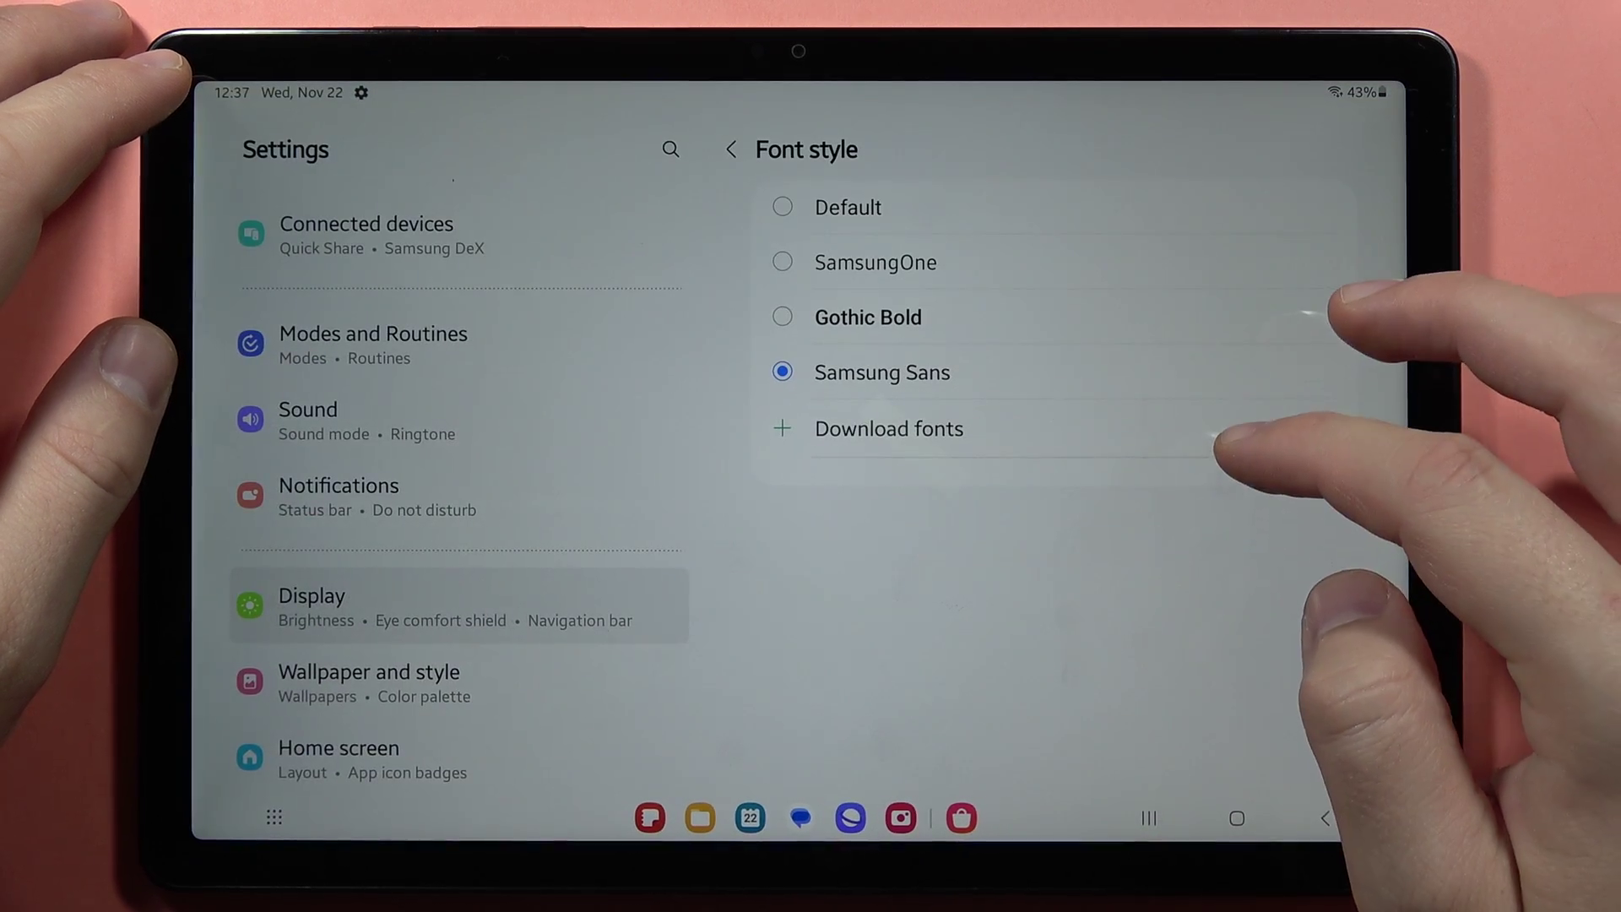